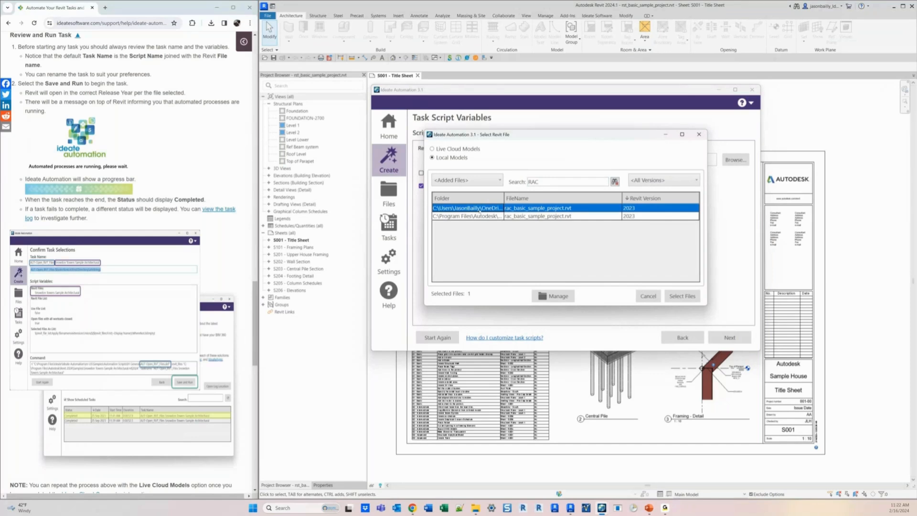
- Select the rac_basic_sample_project.rvt from the OneDrive folder as the Revit file for the task
click(467, 216)
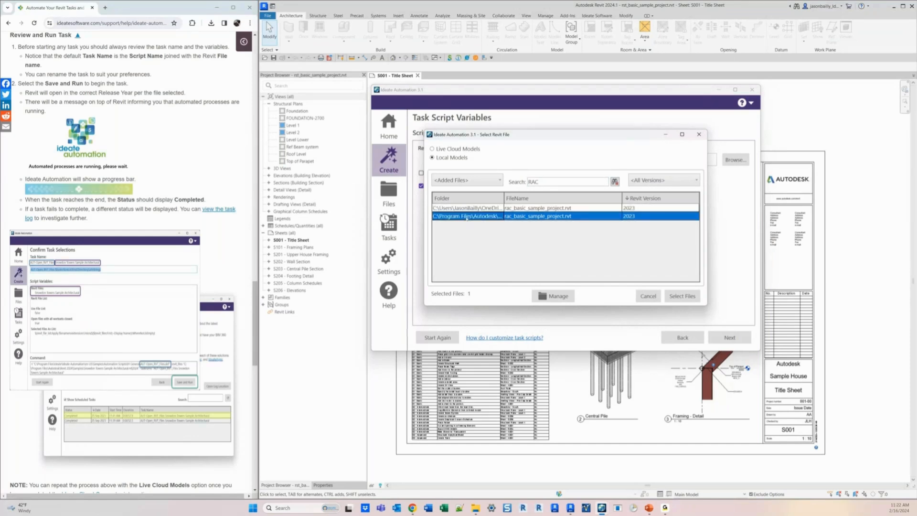
click(489, 209)
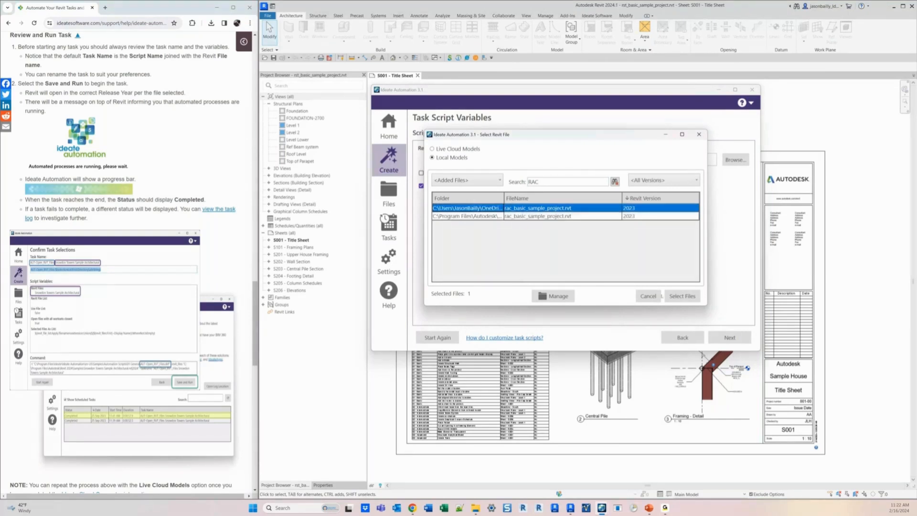
click(680, 296)
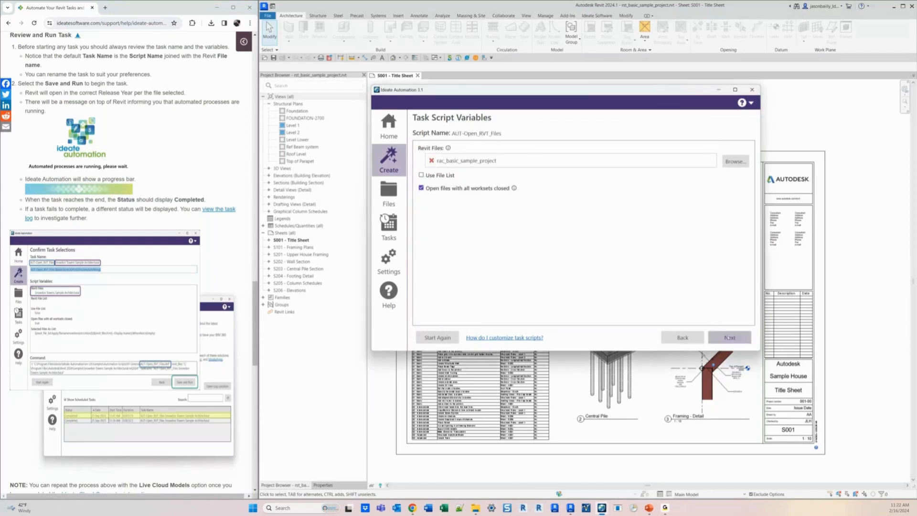
- Continue to the task confirmation and rename the task to AUT-Open_RVT_Files OPEN NEW RAC
click(729, 337)
drag(463, 150, 724, 154)
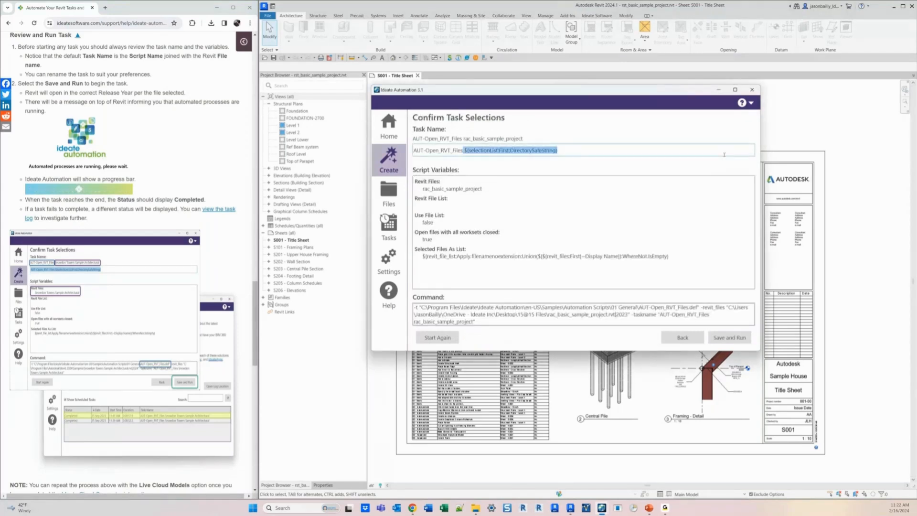
key(BackSpace)
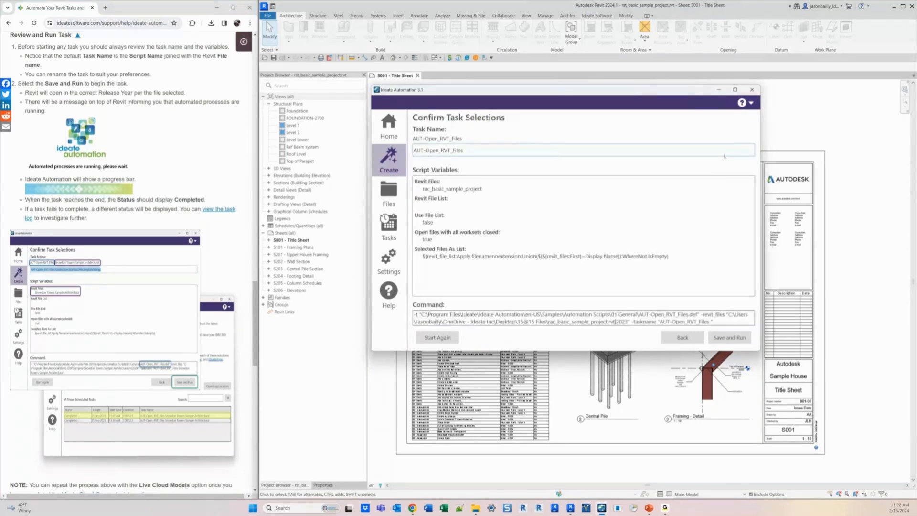
text(OPEN)
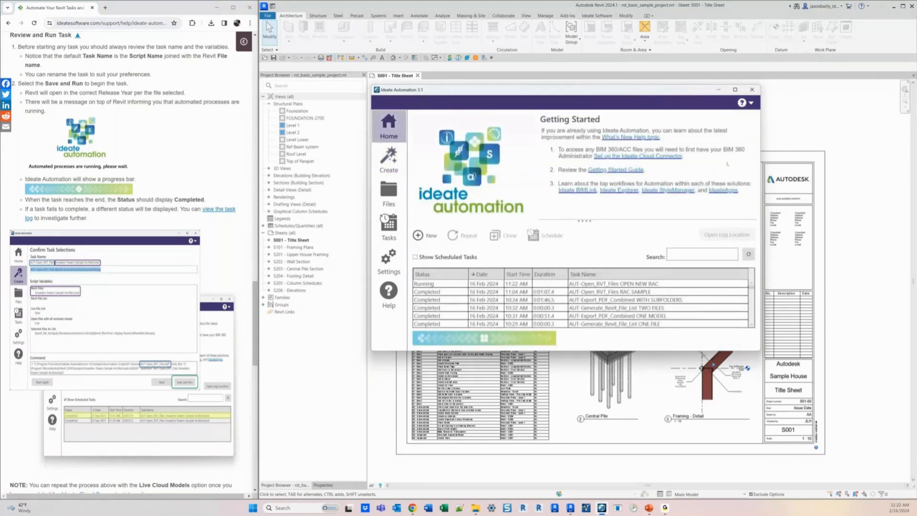
- Open the Getting Started Guide and read through Exercise 1's view/sheet set instructions
click(502, 93)
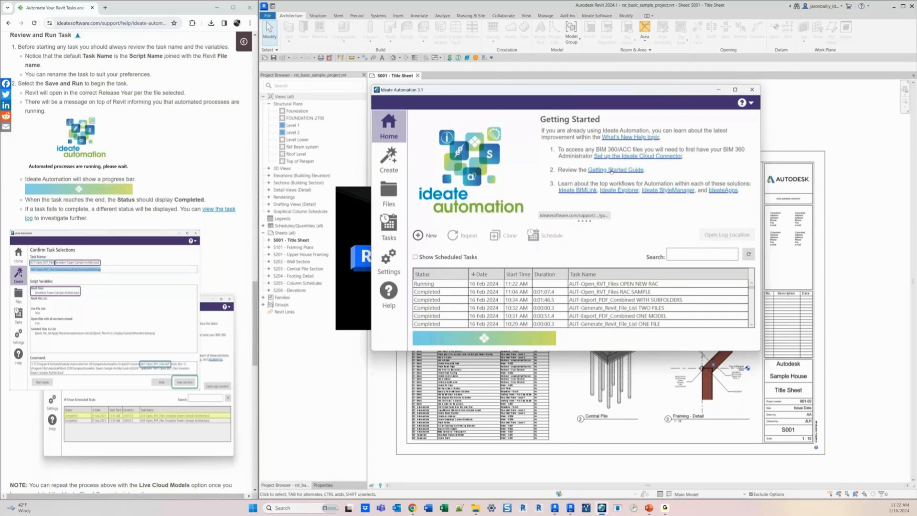
click(611, 170)
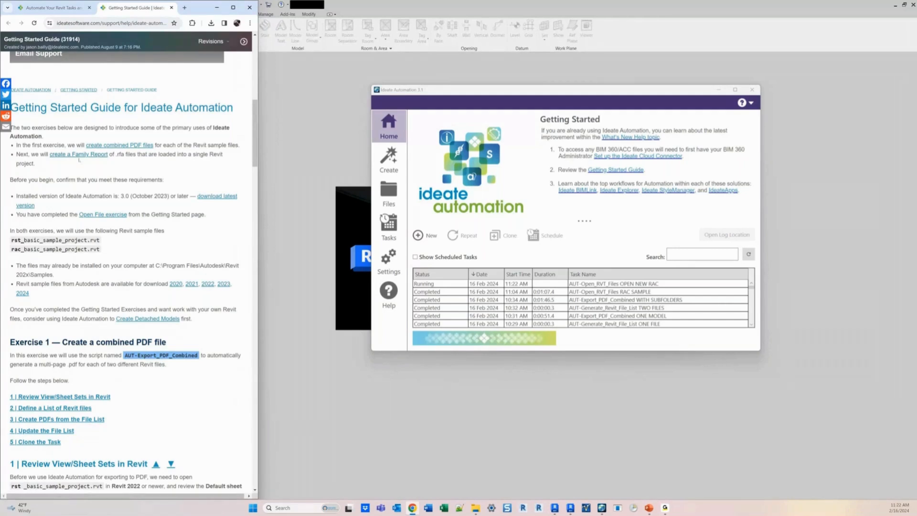
scroll(78, 160, down, 5)
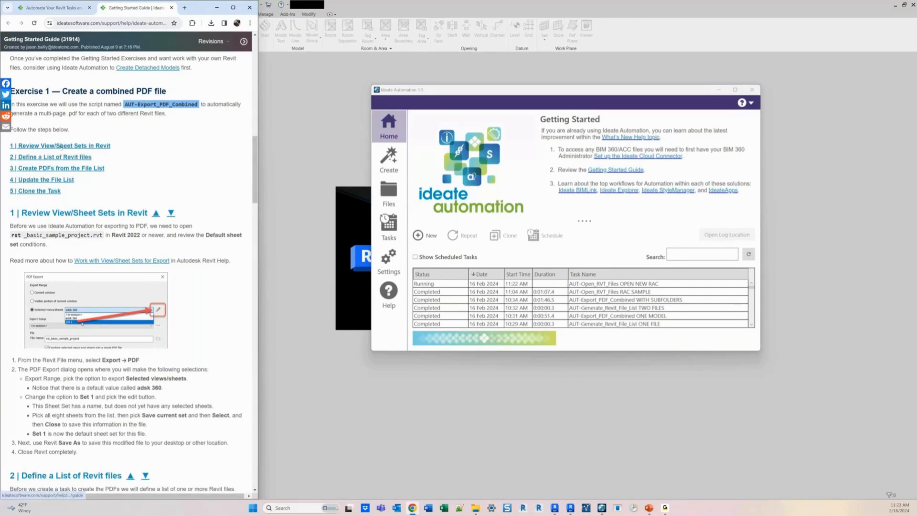
scroll(61, 147, down, 4)
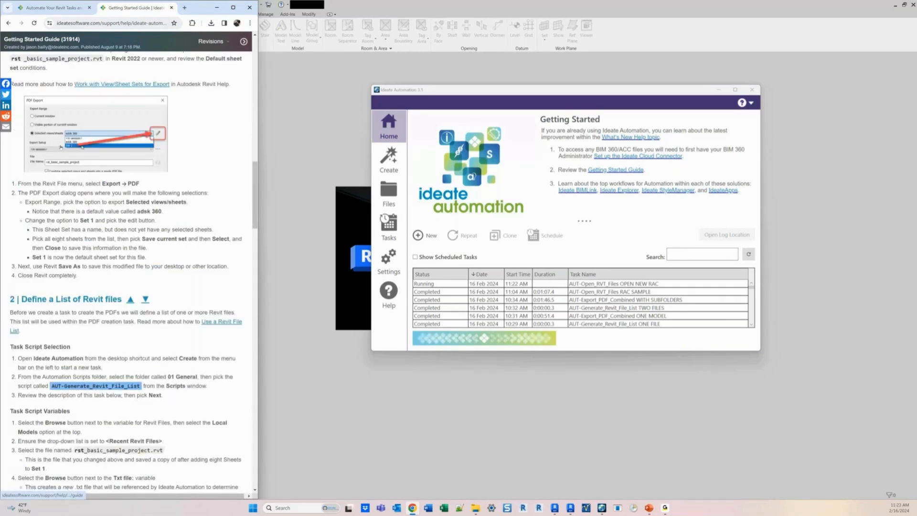
scroll(249, 347, up, 1)
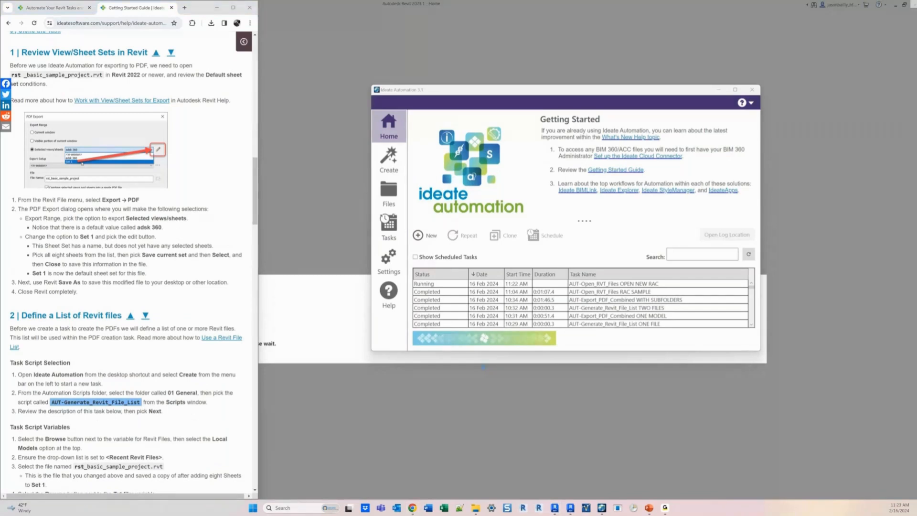
- Switch to the Revit 2024 window and open the PDF export dialog
mouse_move(554, 507)
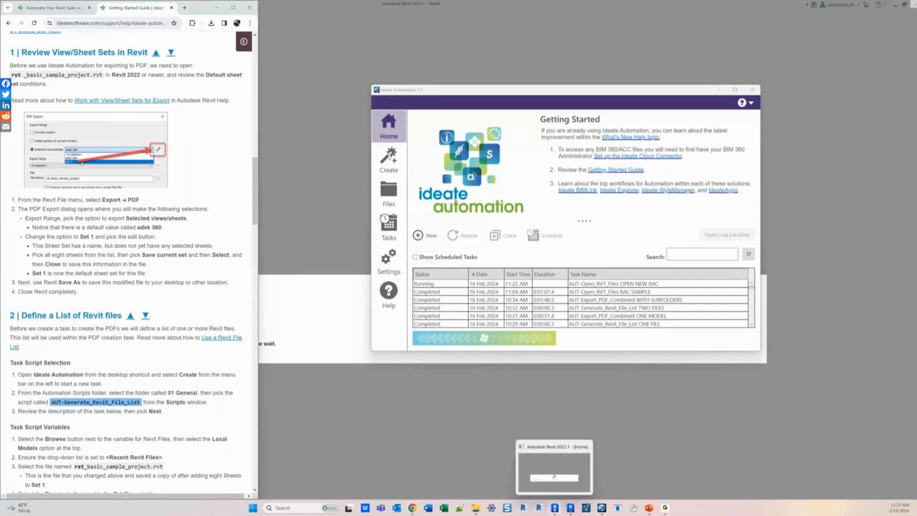
click(554, 508)
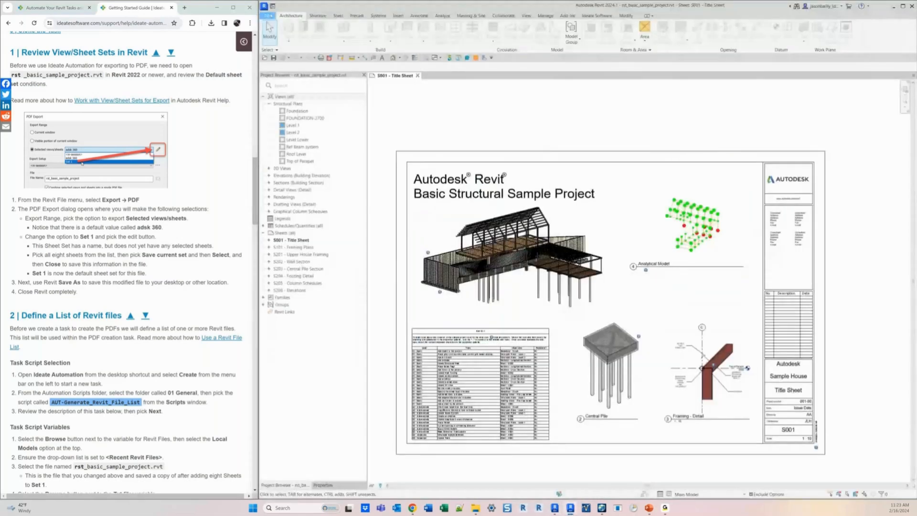
click(268, 16)
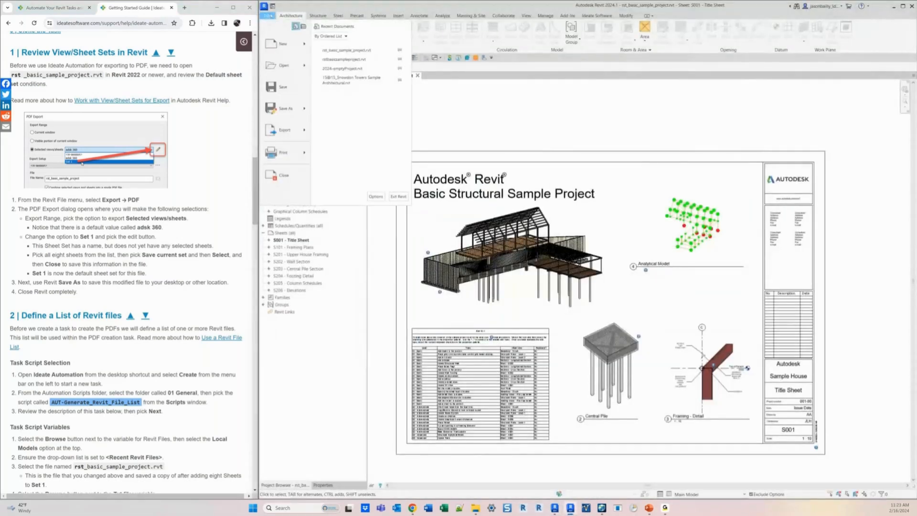
mouse_move(285, 129)
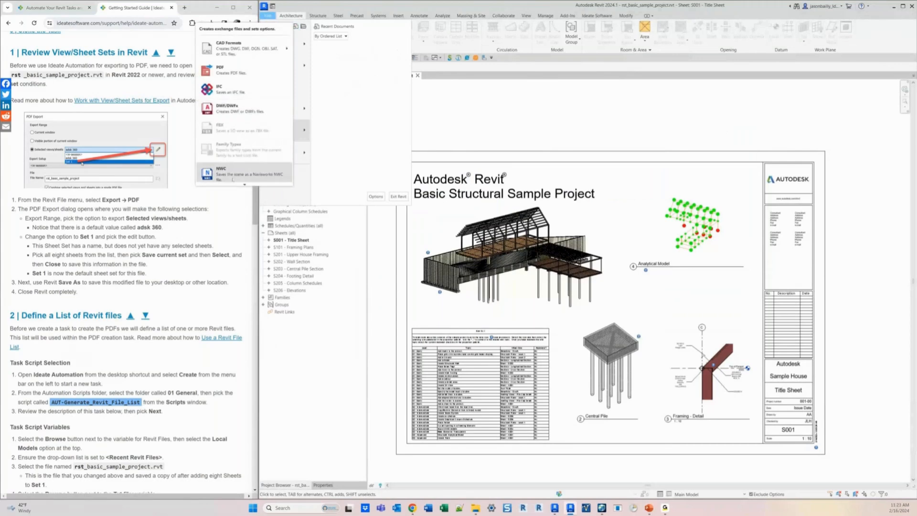
click(219, 70)
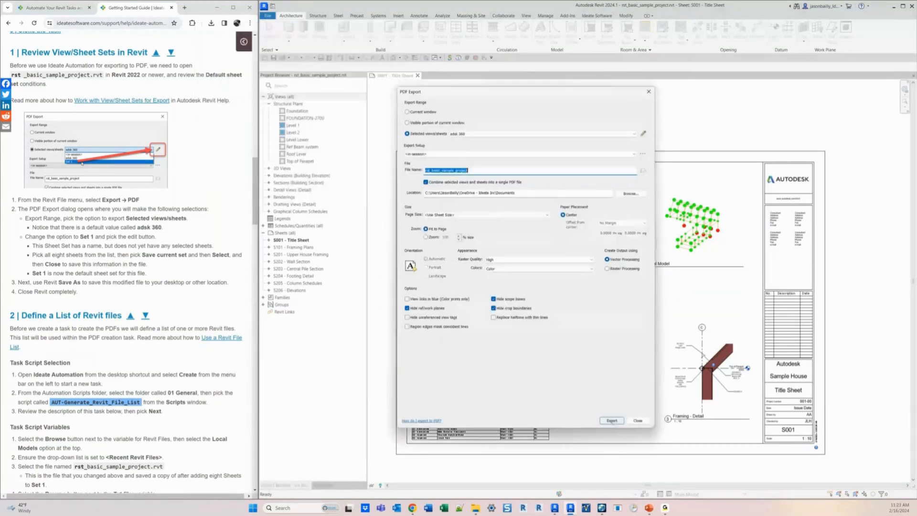
- Edit the selected views/sheets set and choose the Set 1 print set
click(649, 92)
click(643, 134)
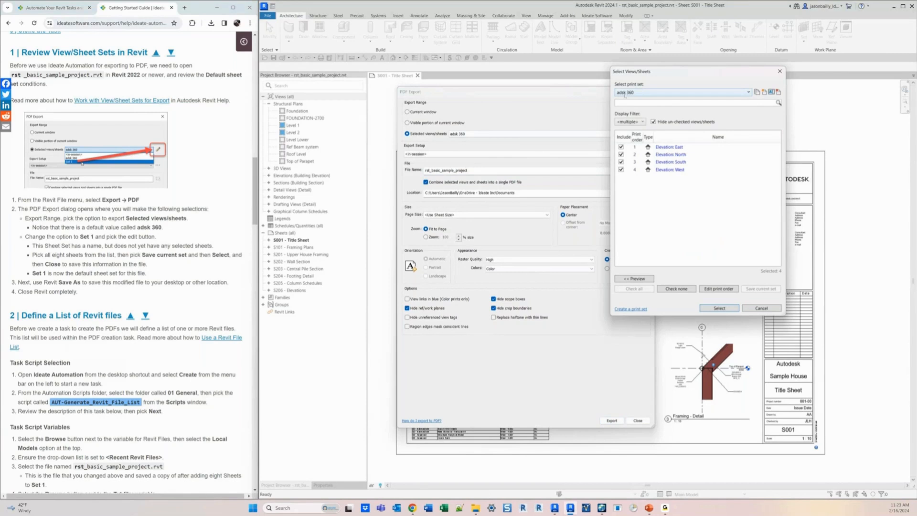
click(641, 93)
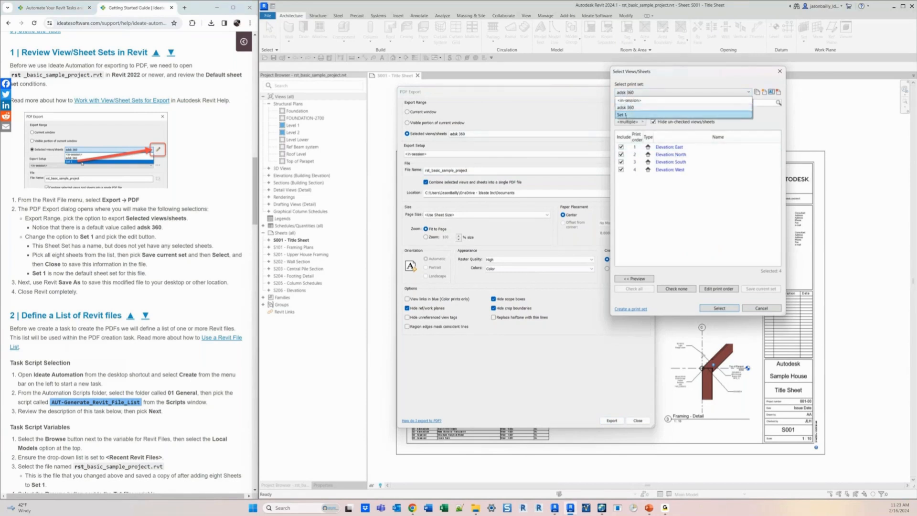
click(625, 115)
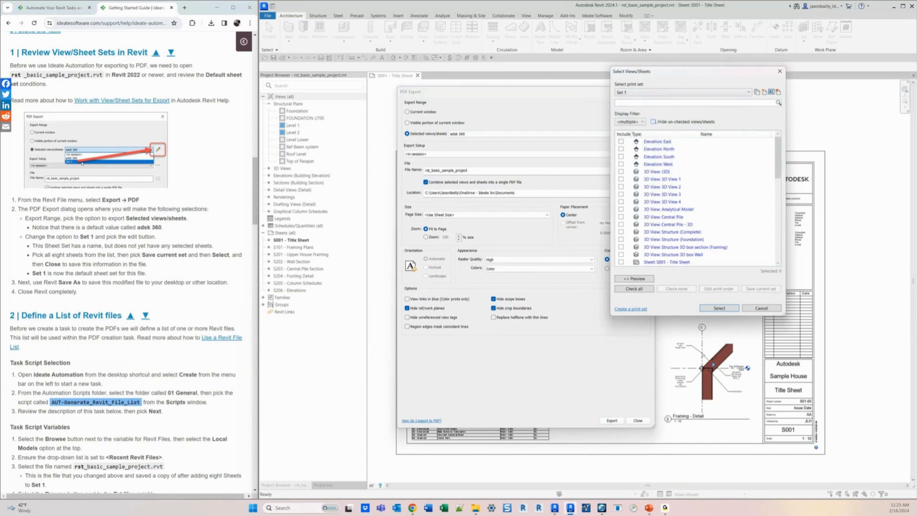
- Filter the views/sheets list to show only sheets
click(629, 122)
click(619, 136)
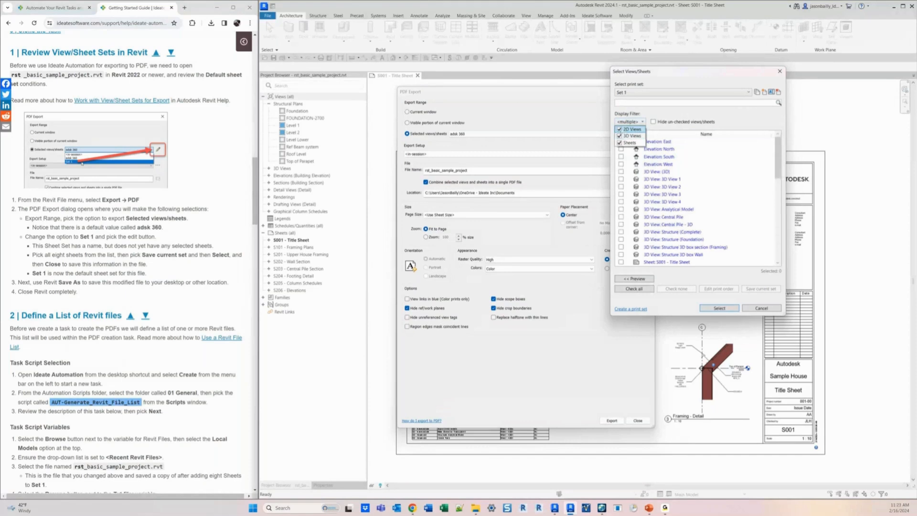
click(619, 129)
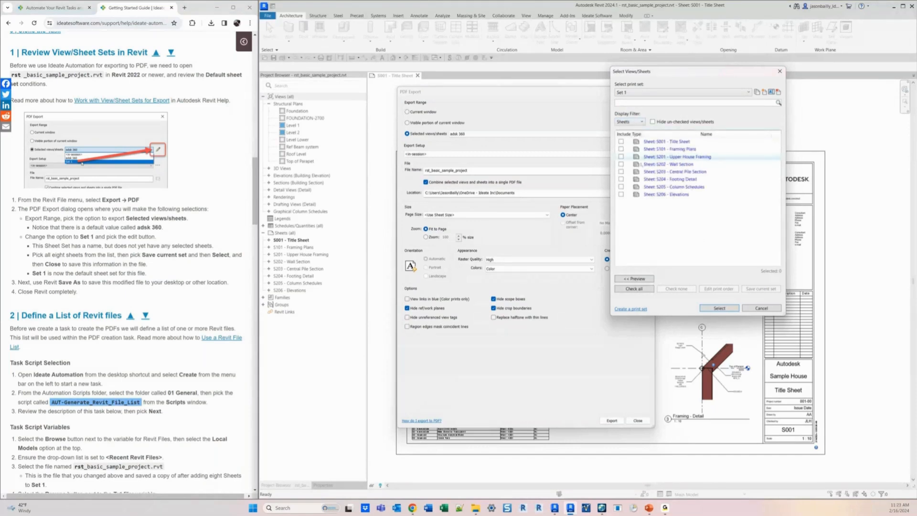
- Check all eight sheets, save them to the current Set 1, and close the PDF Export dialog
click(627, 288)
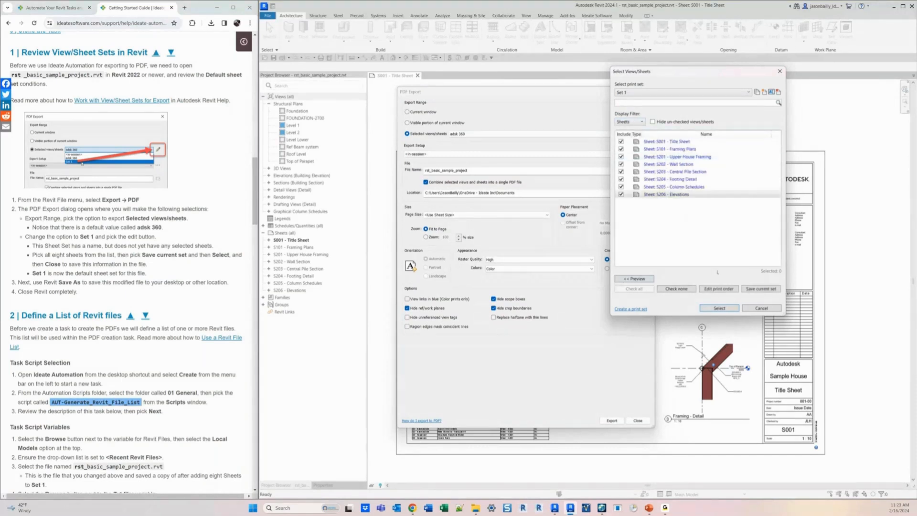
click(760, 289)
key(Return)
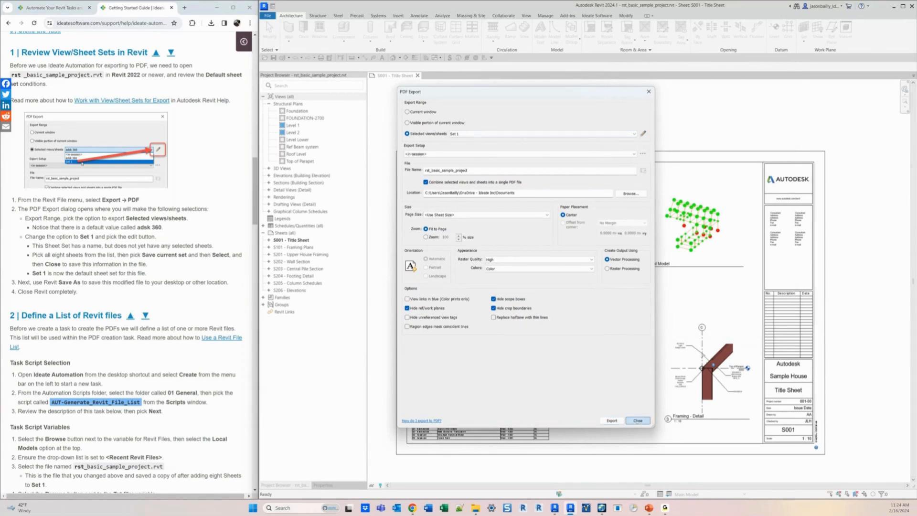
click(637, 420)
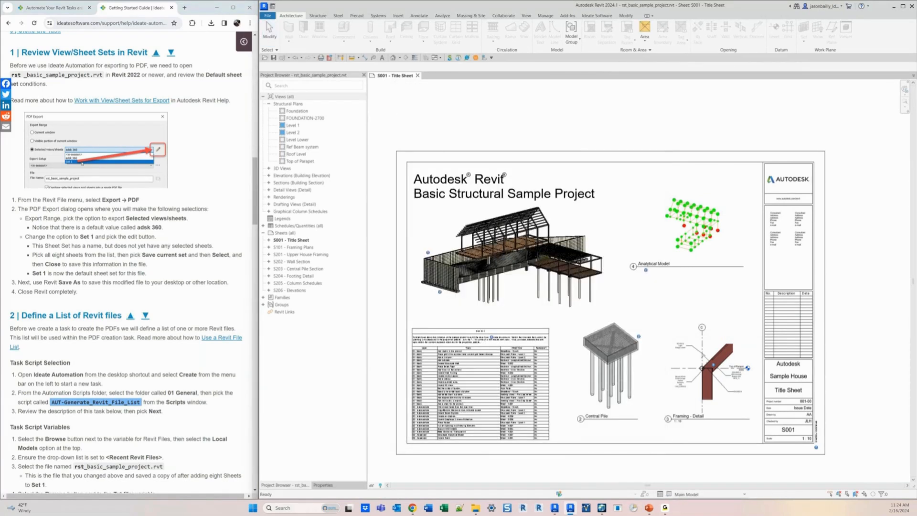
- Close the project and move to the guide's section on defining a list of Revit files
click(417, 75)
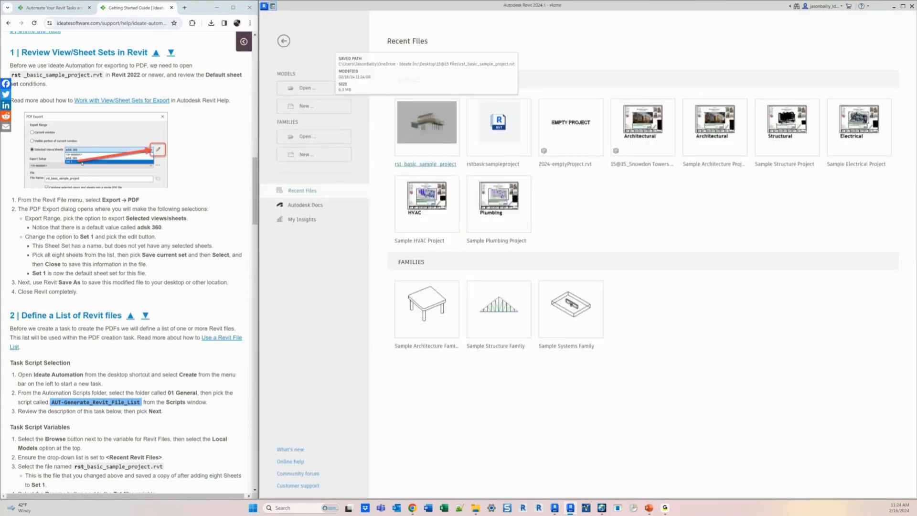
click(171, 52)
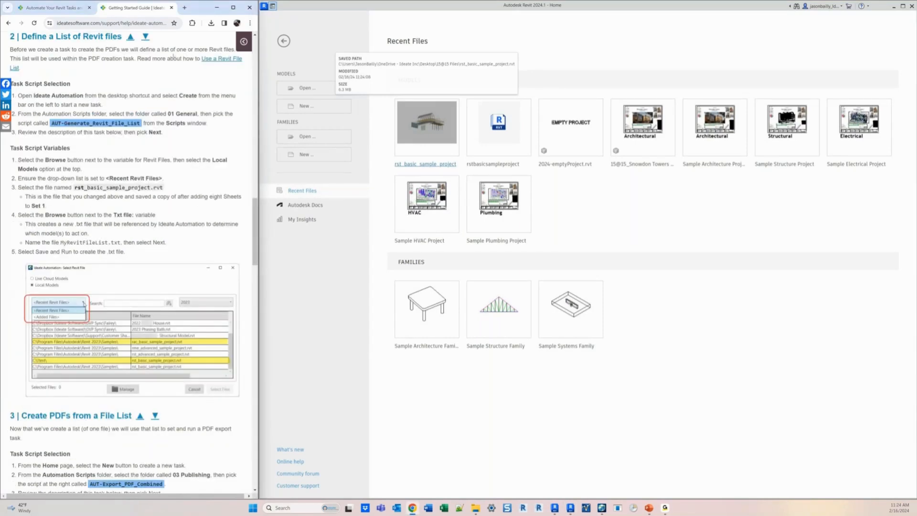
click(131, 37)
click(168, 38)
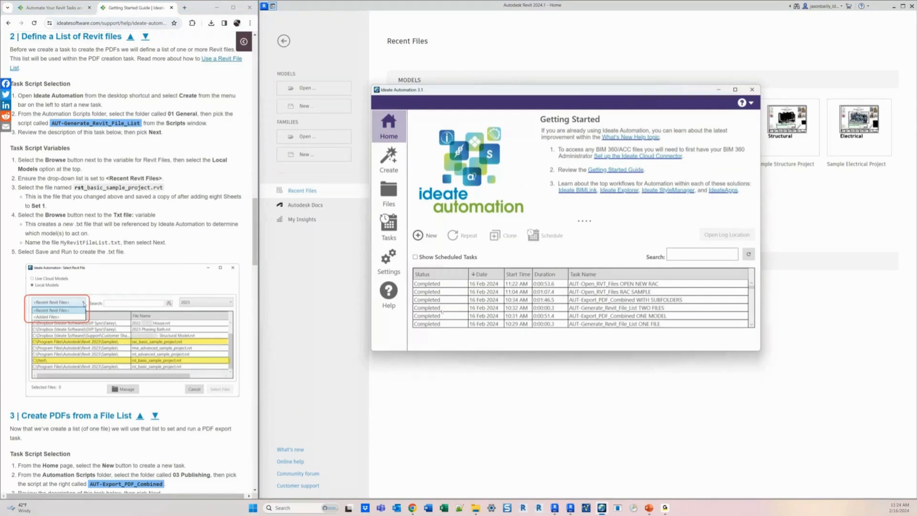
click(438, 284)
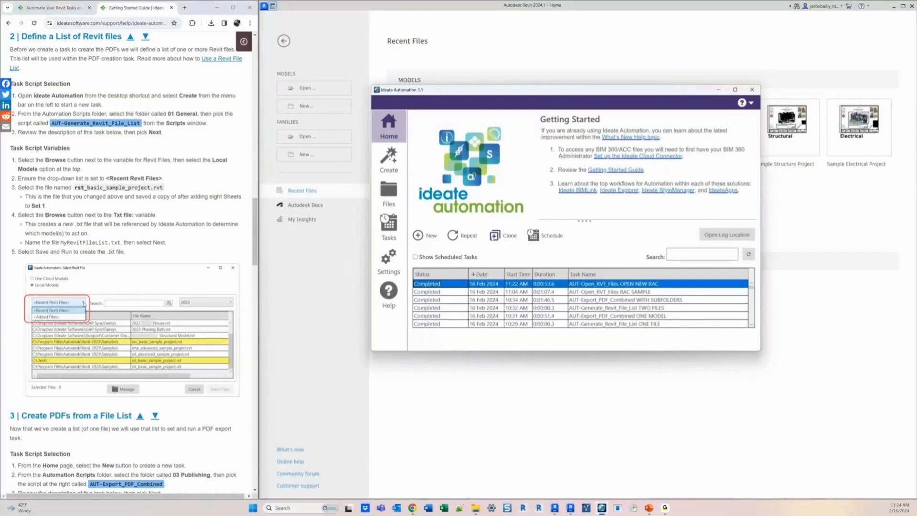
click(495, 235)
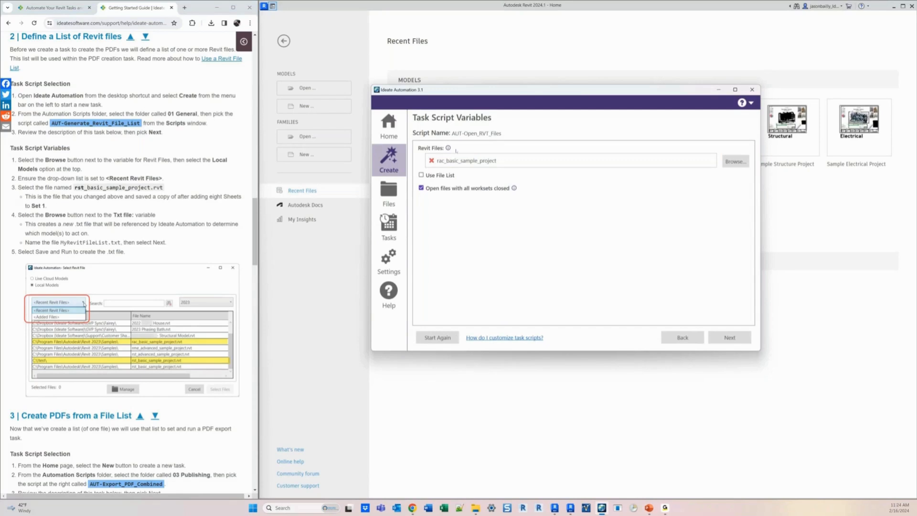
click(420, 175)
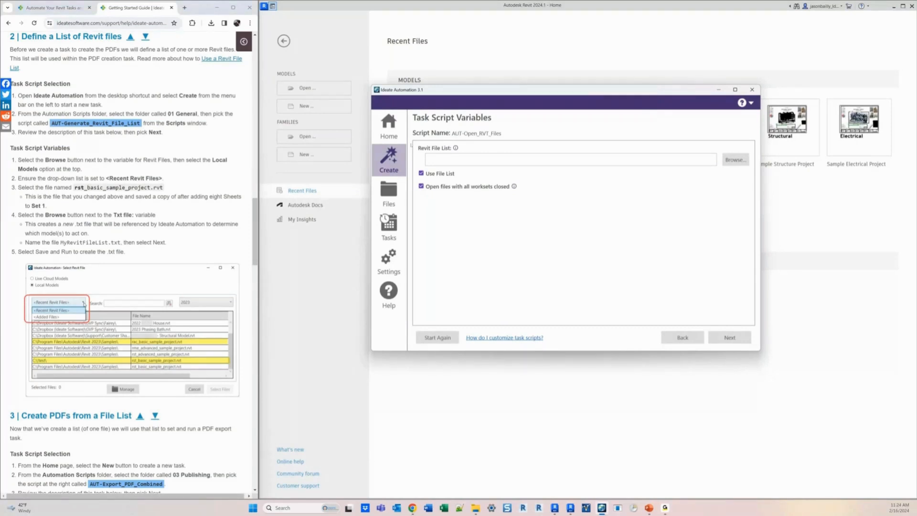
click(388, 125)
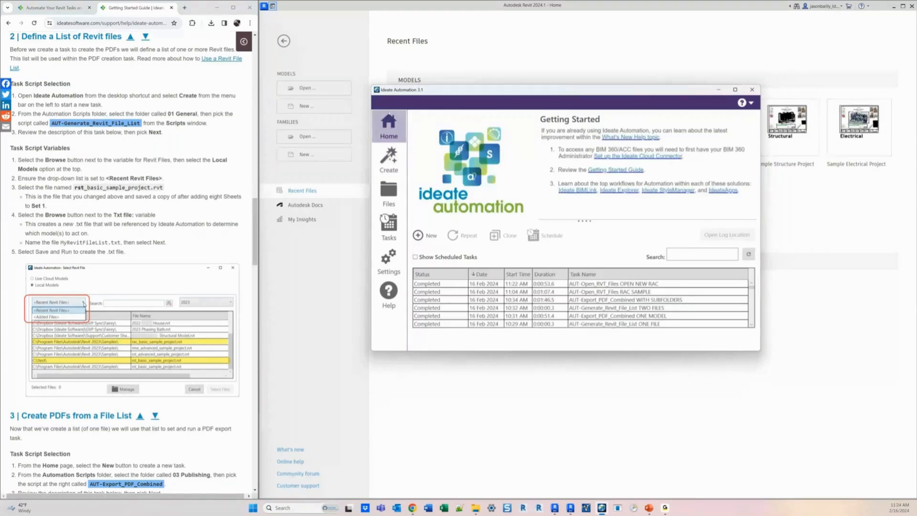
- Start a new task using the AUT-Generate_Revit_File_List script from the 01 General folder and continue to its variables
click(388, 160)
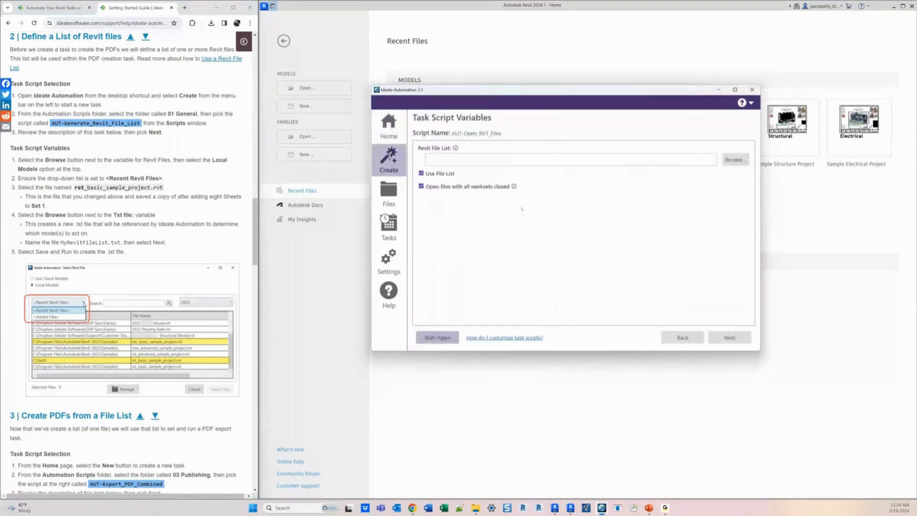
click(453, 156)
click(612, 159)
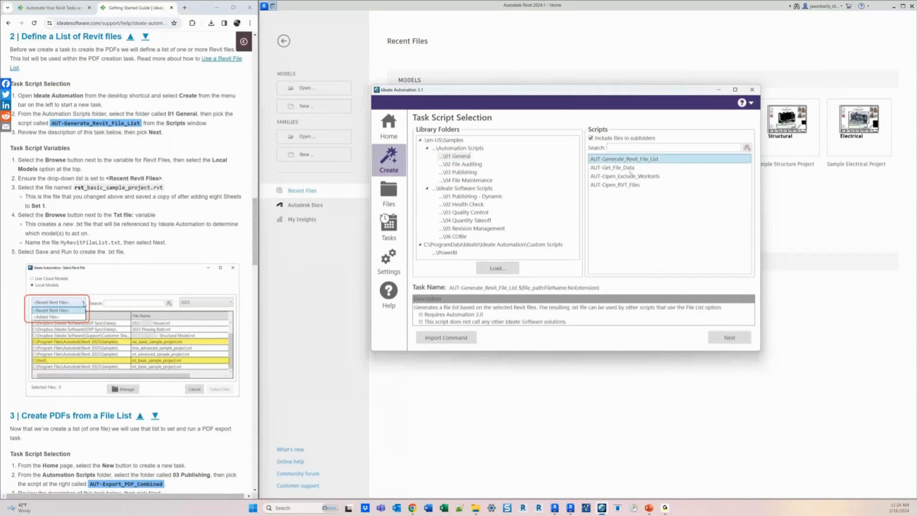
click(729, 337)
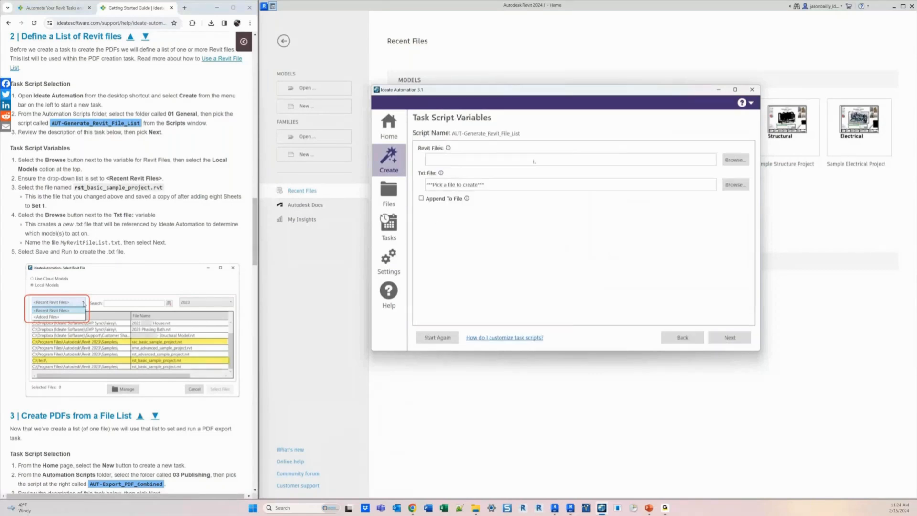
- Choose rst_basic_sample_project.rvt from the recent Revit files as the task's Revit file
click(728, 160)
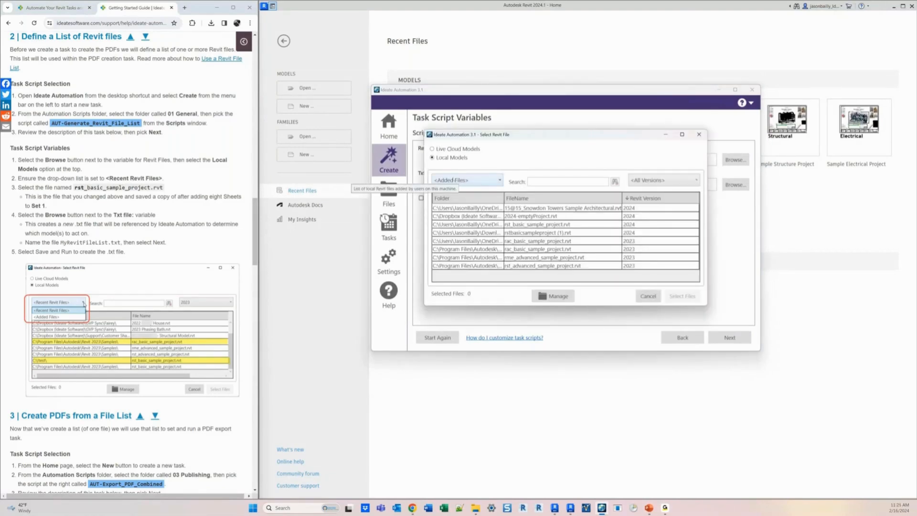
click(480, 182)
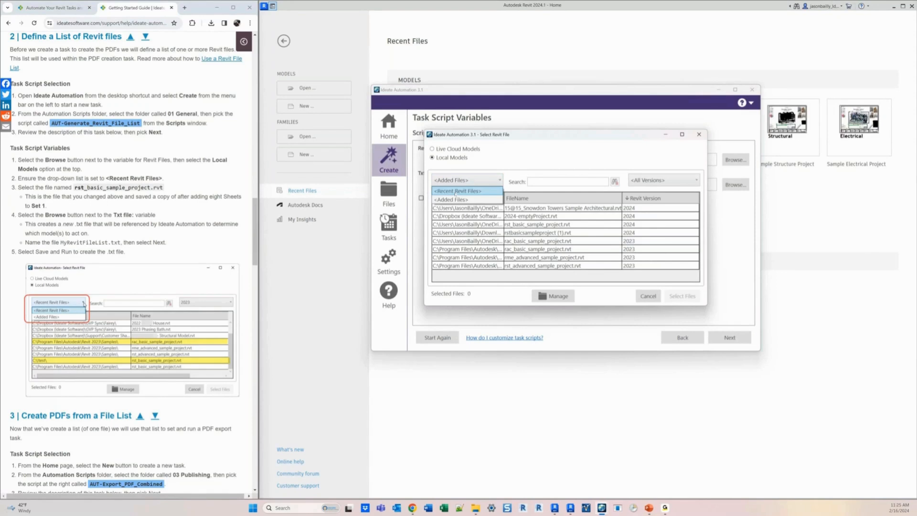
click(455, 191)
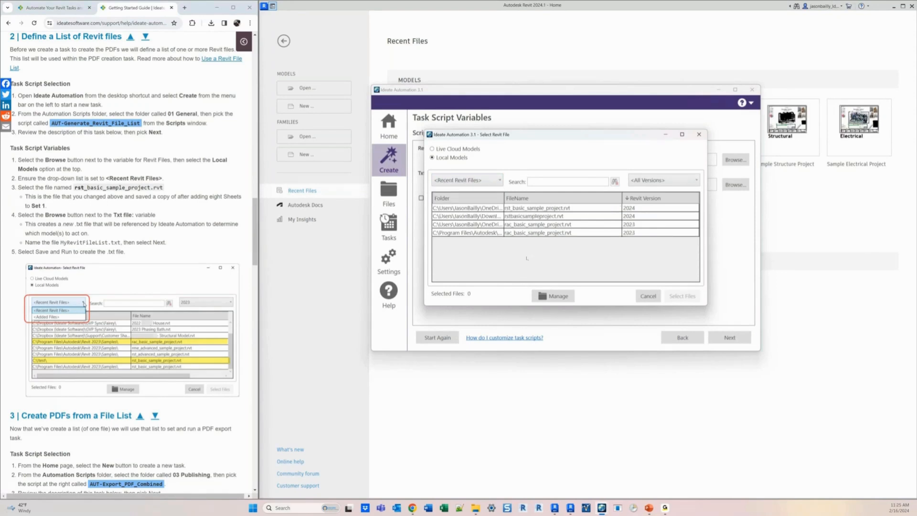
click(519, 208)
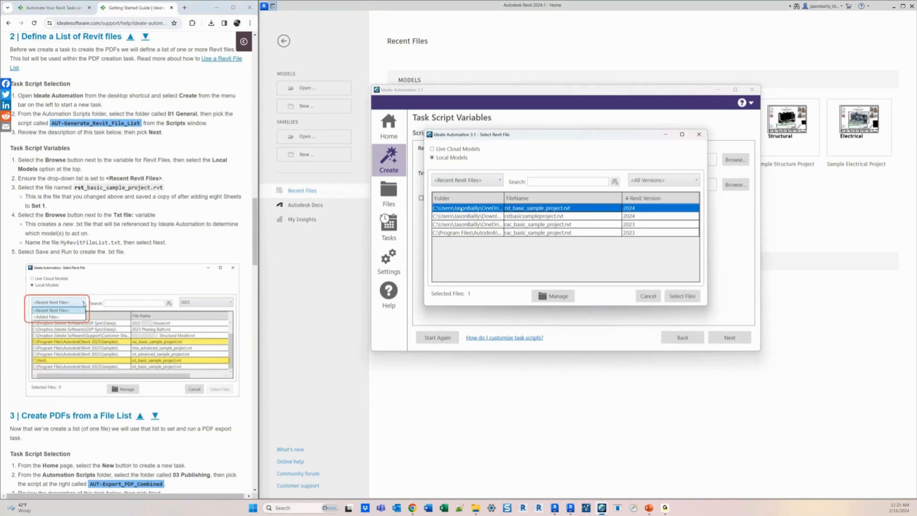
click(682, 296)
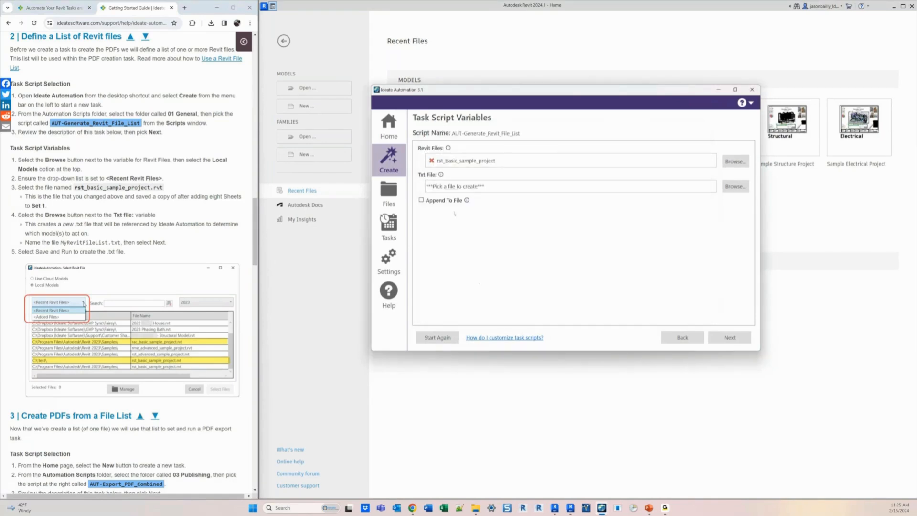
- Set the Txt file to MyRevitFileList.txt in the 15@15 Files RevitFileLists folder and continue
click(735, 186)
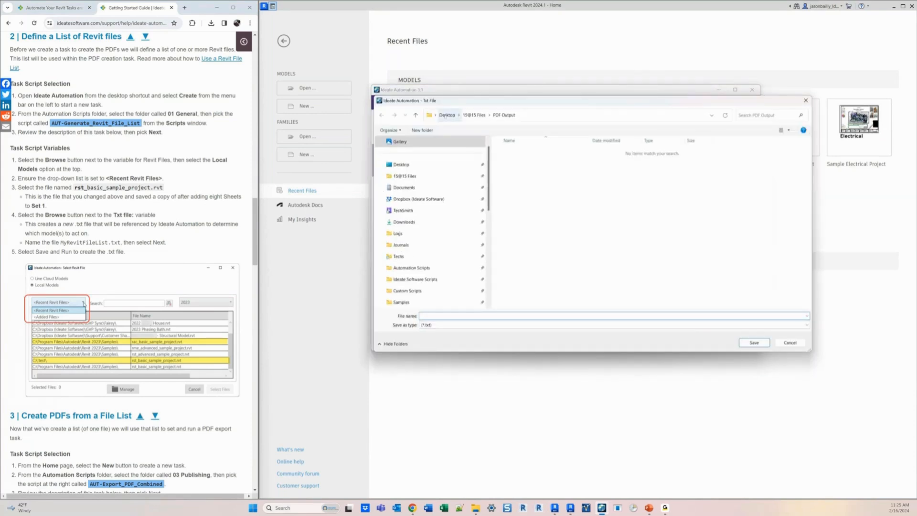
click(474, 115)
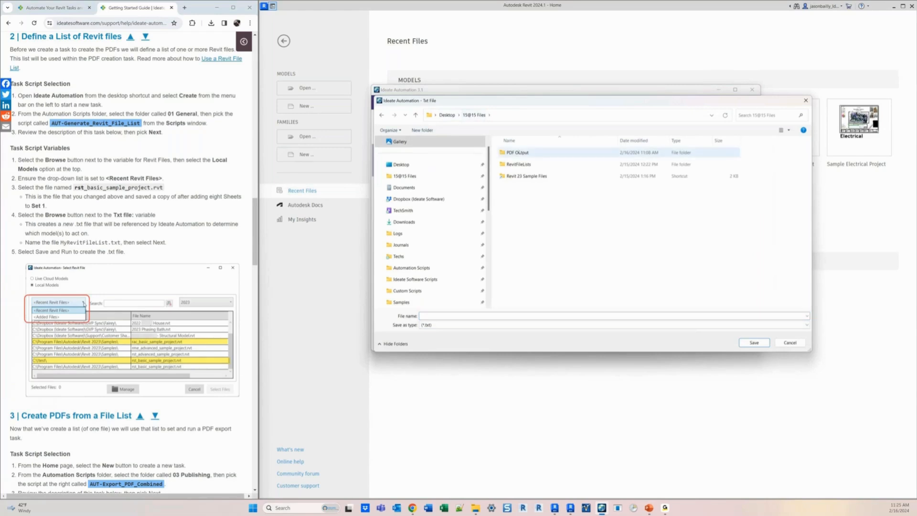
double_click(518, 165)
click(519, 154)
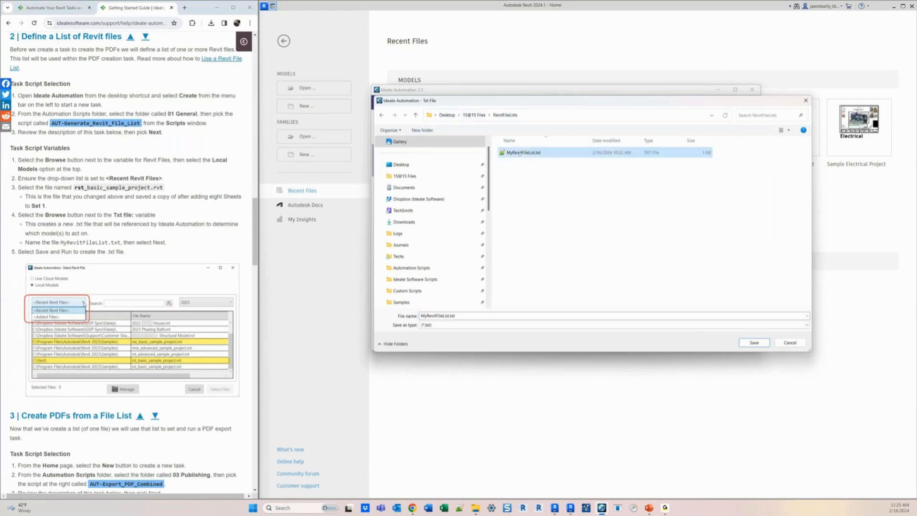
click(754, 342)
click(477, 282)
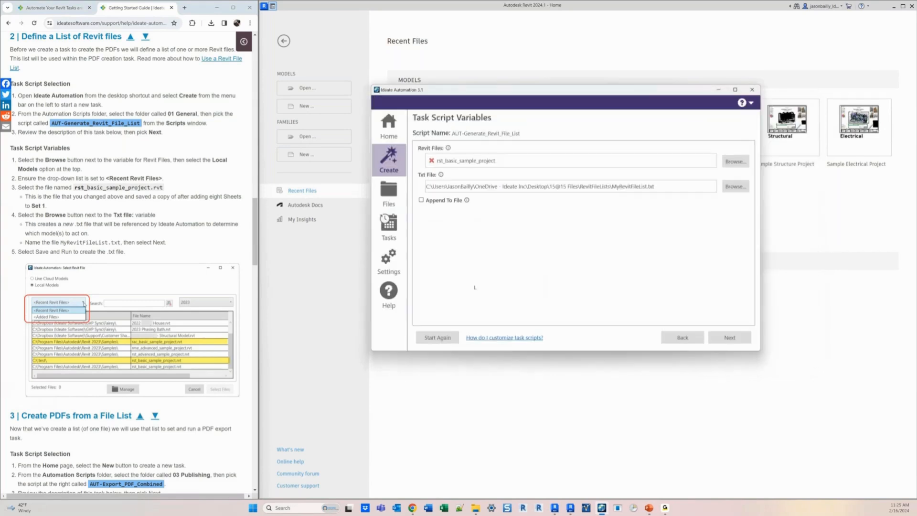
click(731, 337)
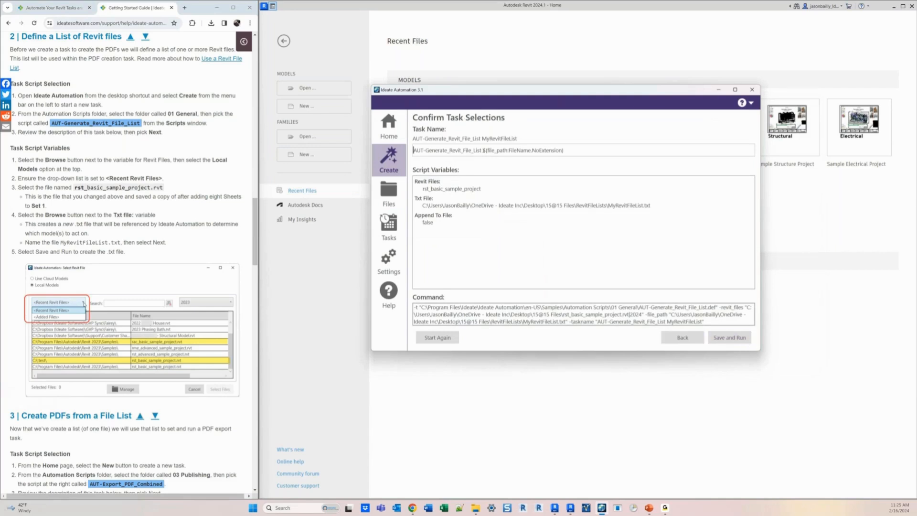
- Rename the task to AUT-Generate_Revit_File_List ON FILE and save and run it
drag(482, 150, 609, 158)
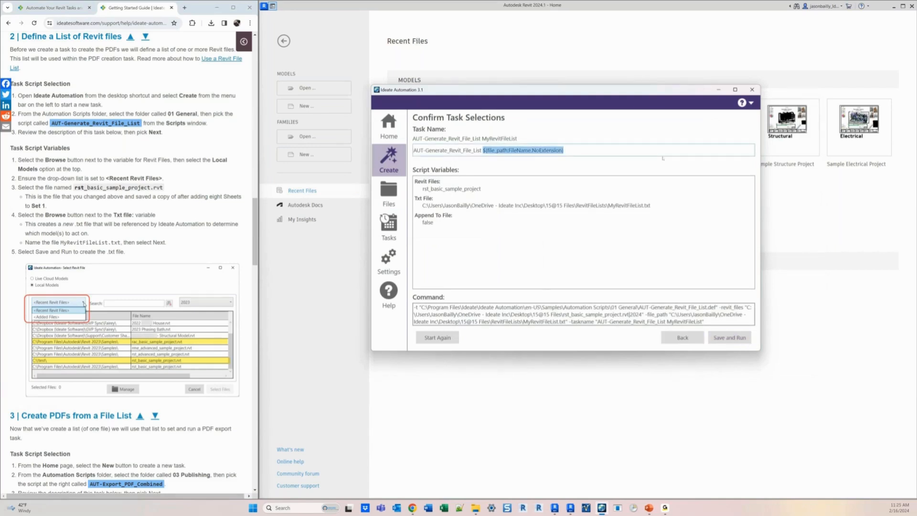
key(Caps_Lock)
text(ON FILE)
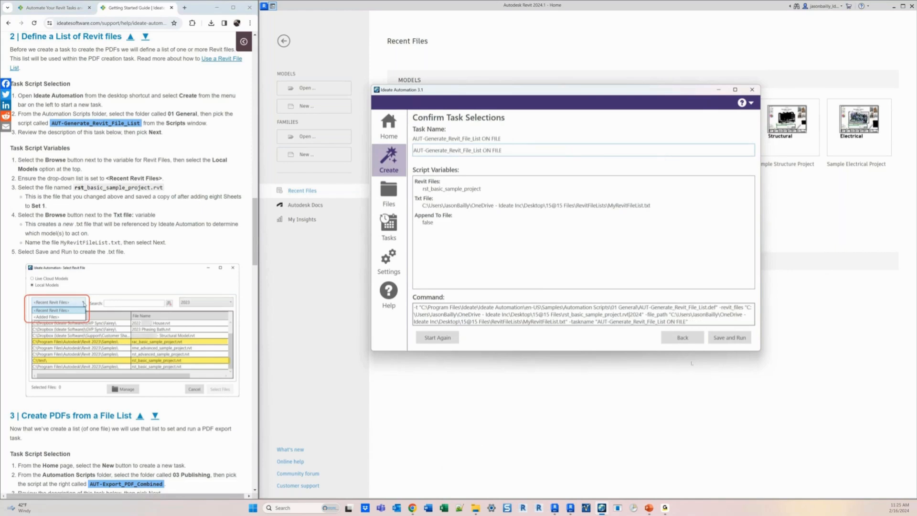
click(729, 337)
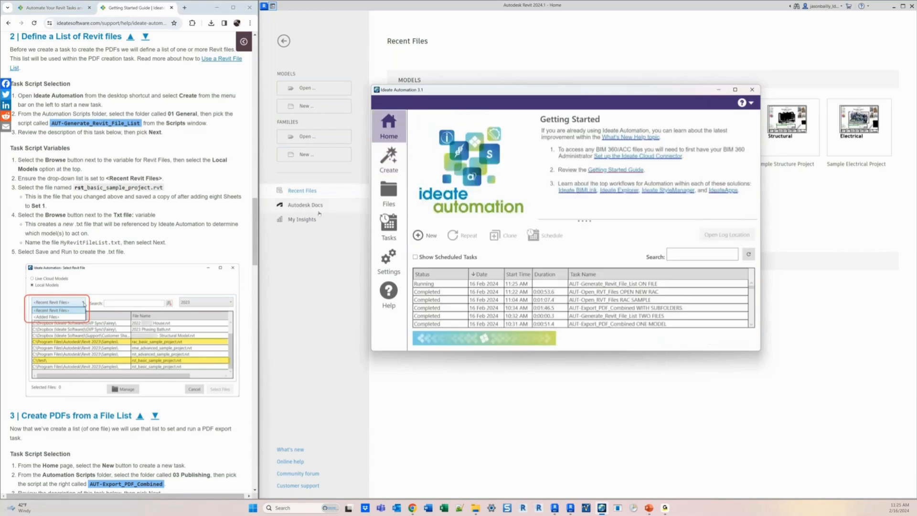
- Select the completed file-list task and move to the guide's section on creating PDFs from a file list
click(563, 284)
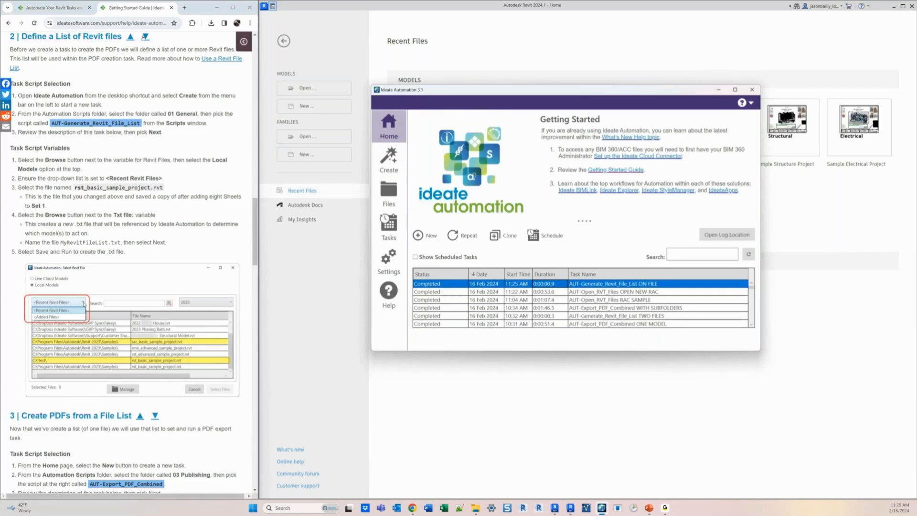
click(145, 37)
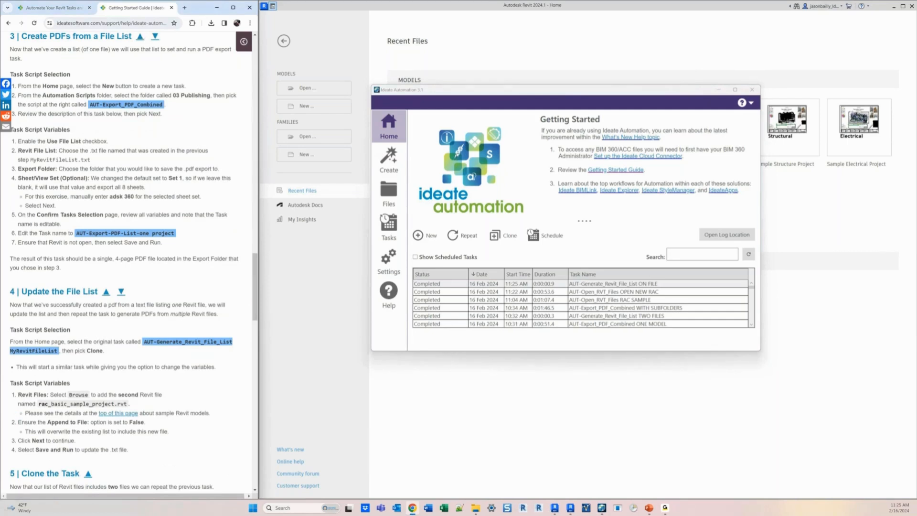
- Start a new task and search the available scripts for PDF
click(388, 158)
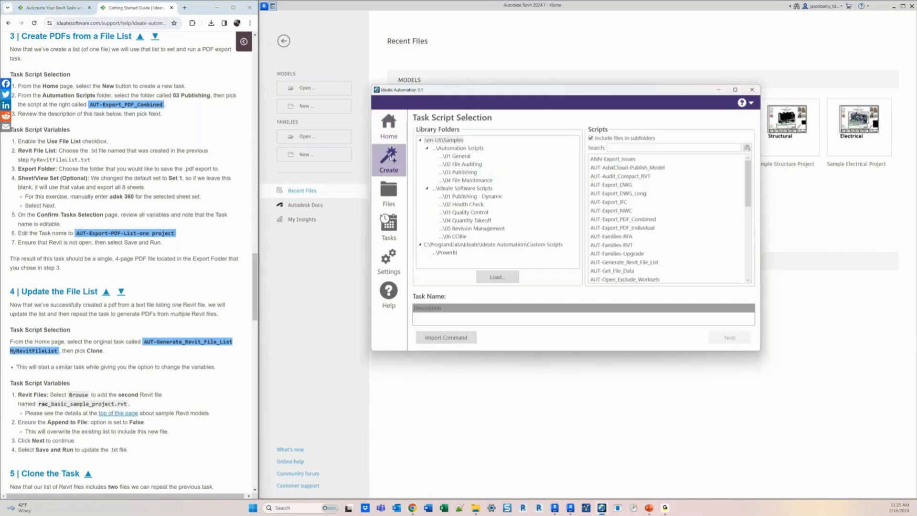
click(388, 125)
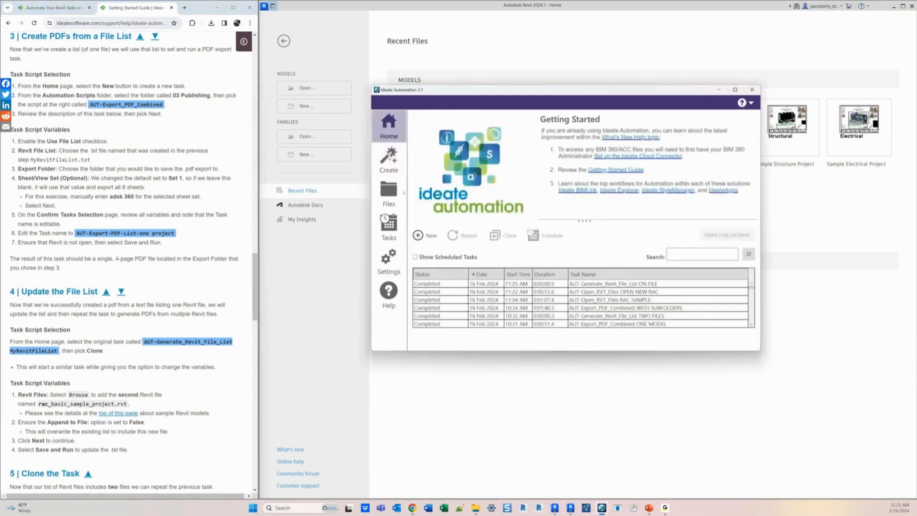
click(423, 235)
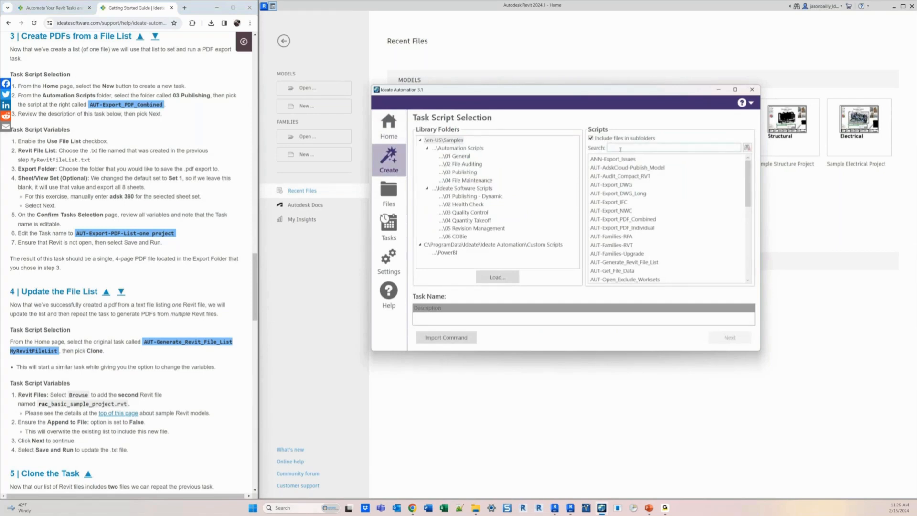
text(PDF)
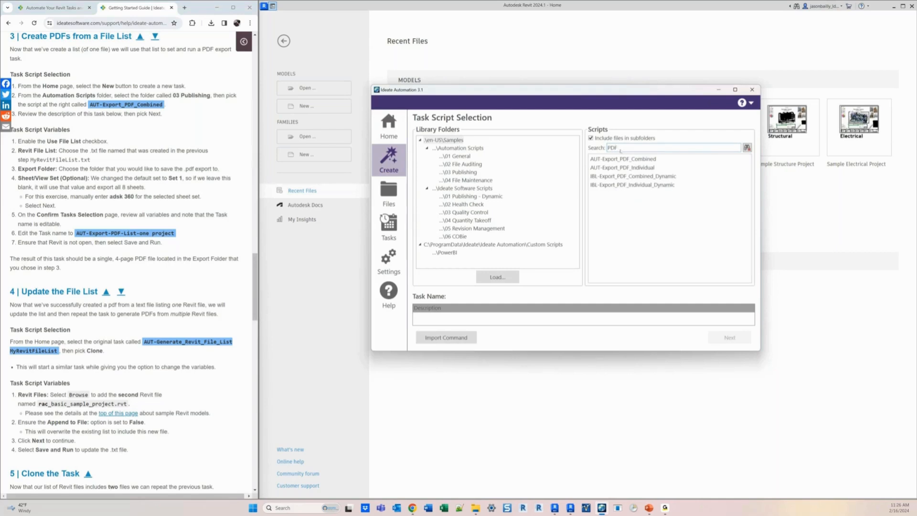
click(598, 168)
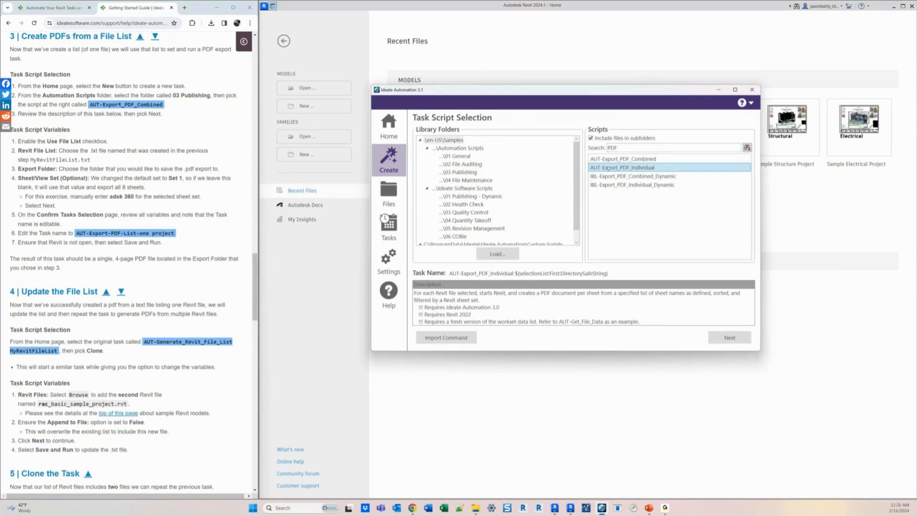
- Choose the AUT-Export_PDF_Combined script from the 03 Publishing folder and continue to its variables
click(467, 188)
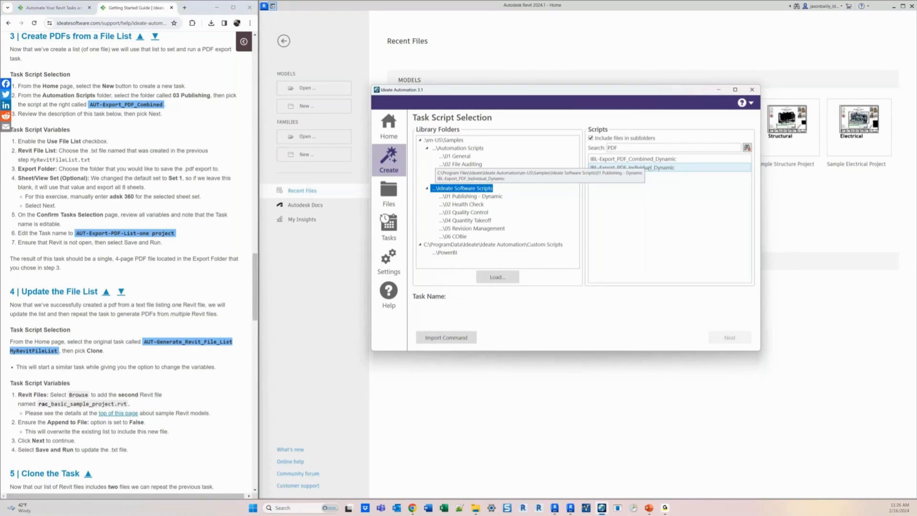
click(457, 148)
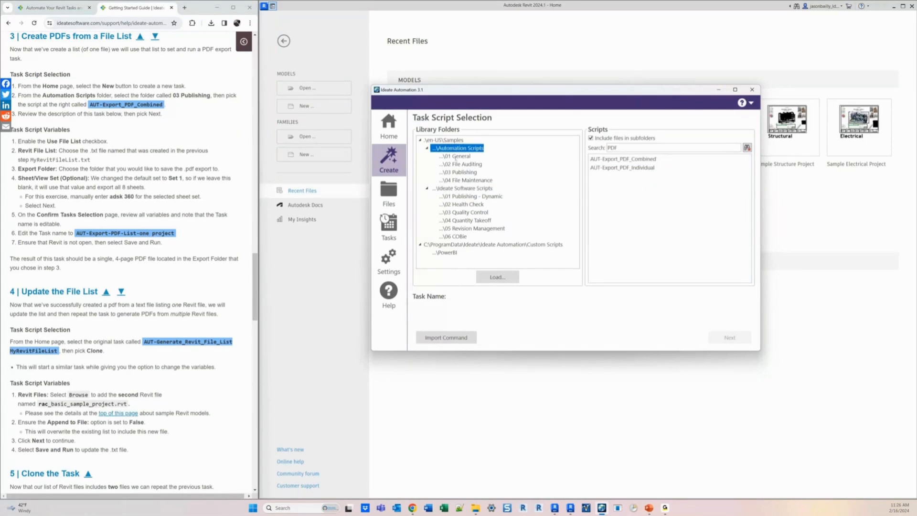
click(462, 173)
click(622, 159)
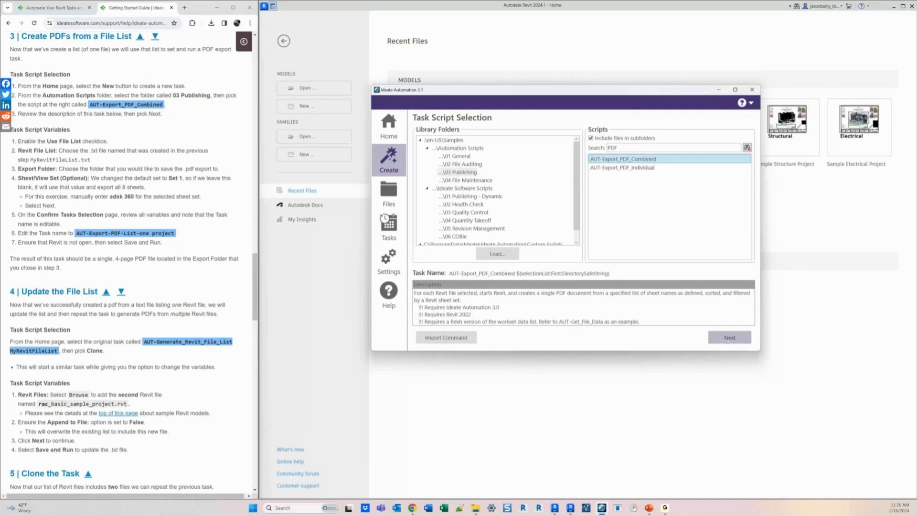
click(728, 340)
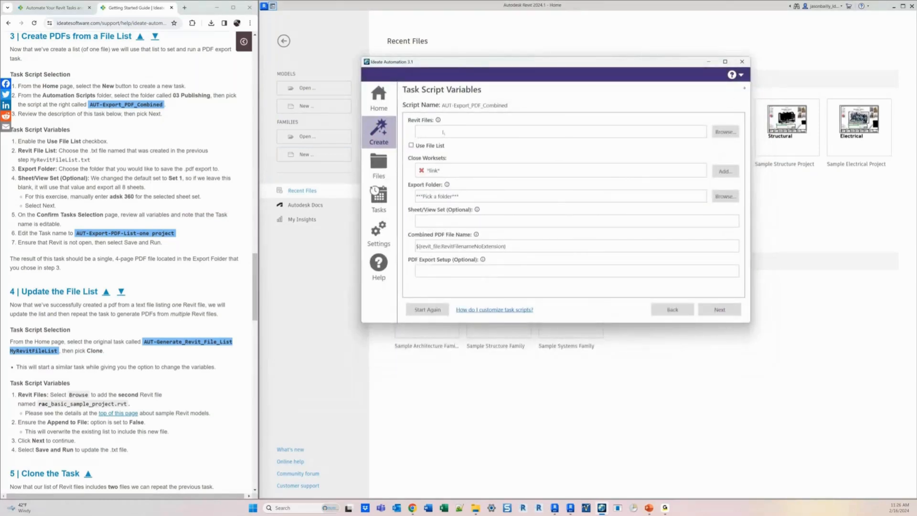
- Enable Use File List with MyRevitFileList.txt as the Revit file list and remove the *link* close-worksets entry
click(411, 146)
click(724, 132)
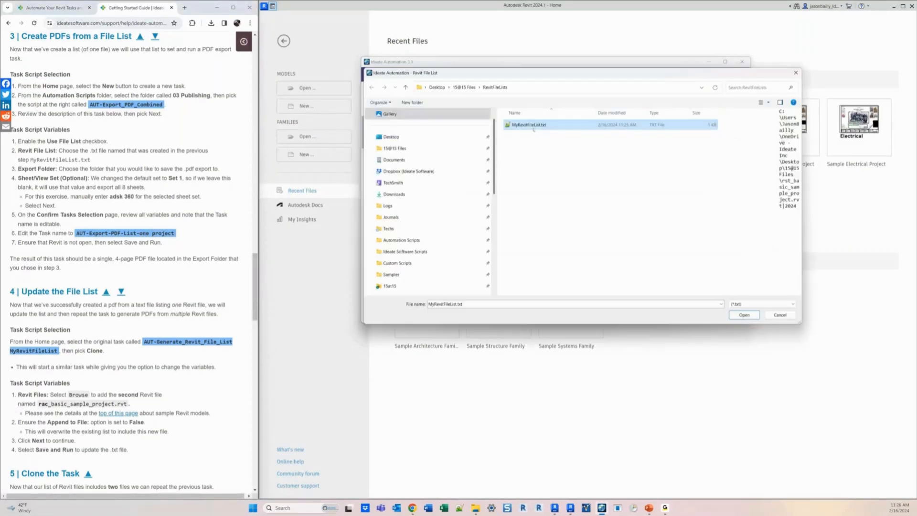
double_click(530, 125)
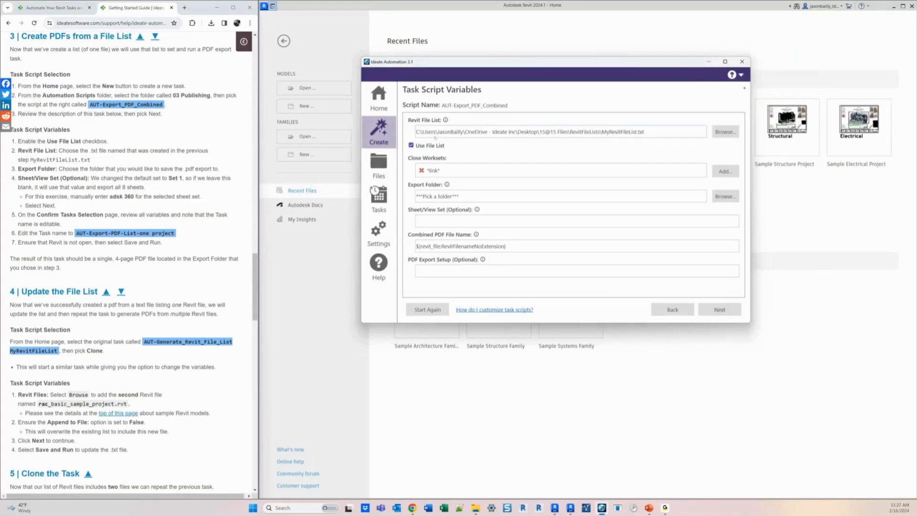
click(421, 171)
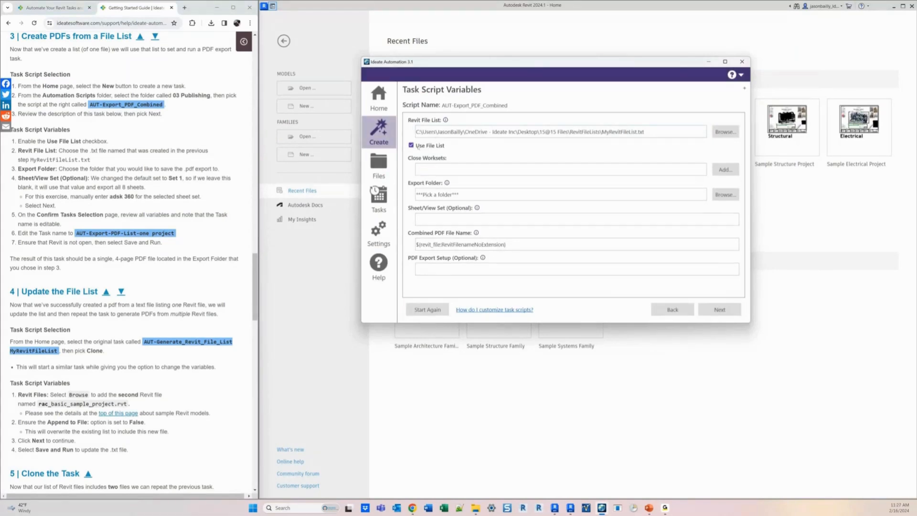
- Set the export folder to PDF Output inside 15@15 Files
click(726, 195)
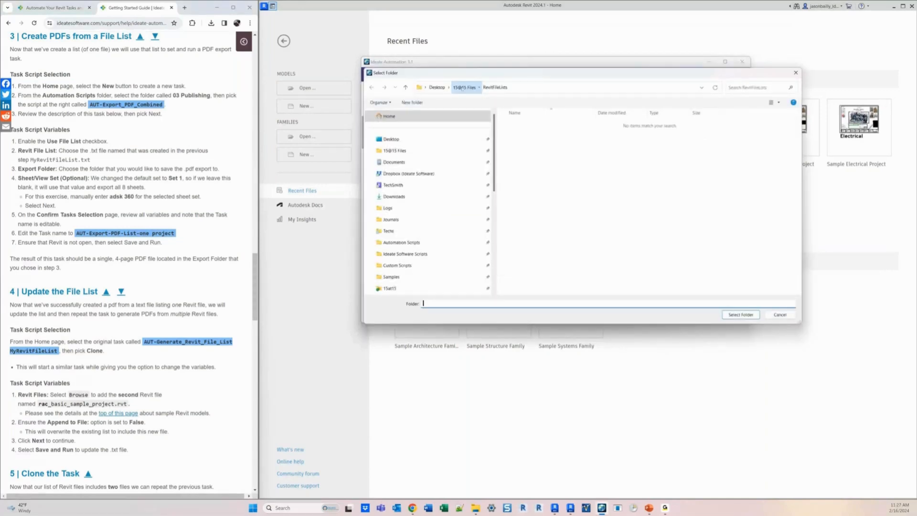
click(464, 88)
click(520, 125)
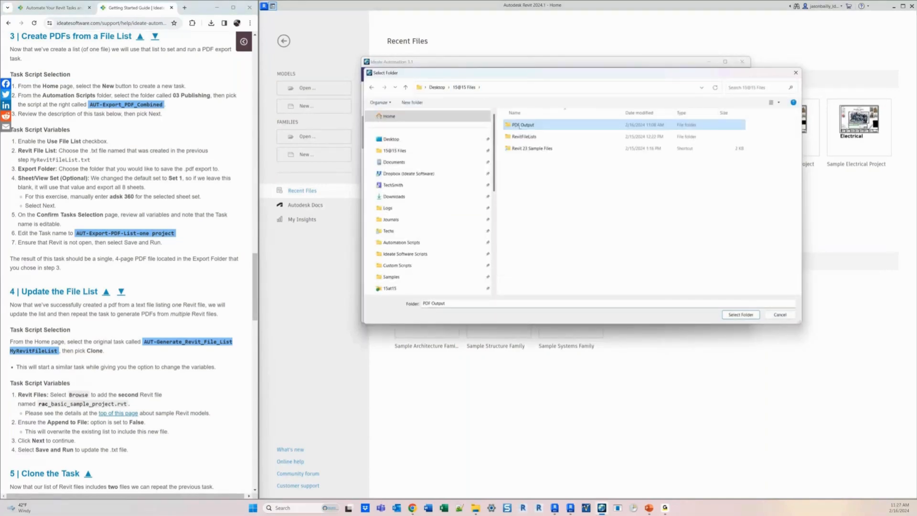
click(740, 315)
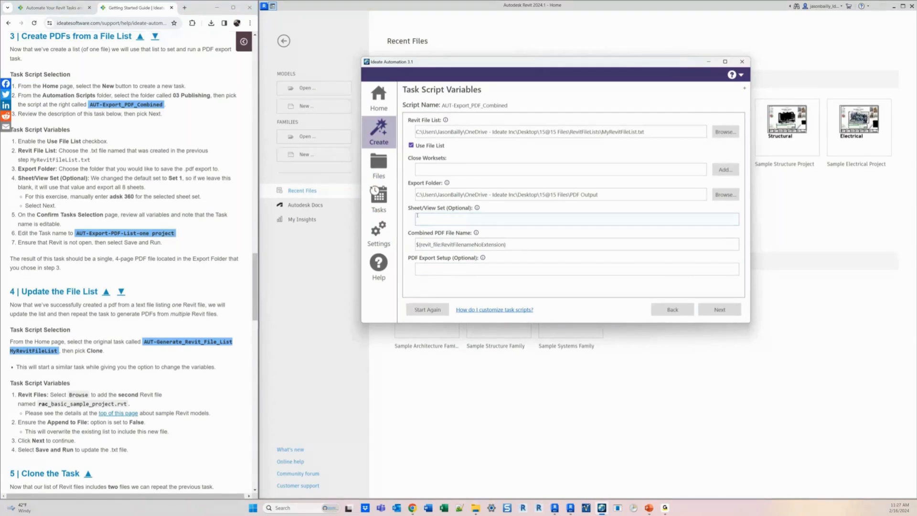
- Set the Sheet/View Set to adsk 360, copied from the guide, and continue to the confirmation page
click(417, 216)
drag(109, 196, 134, 196)
key(ctrl+c)
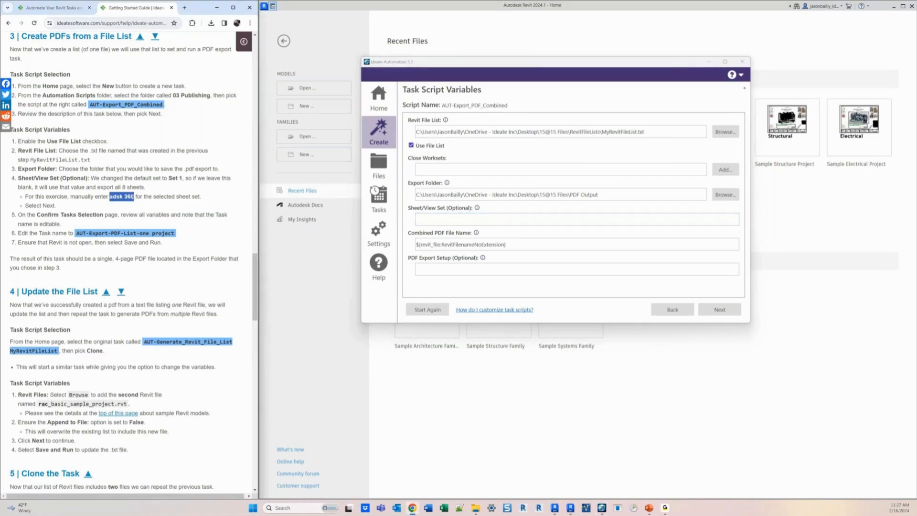
click(452, 218)
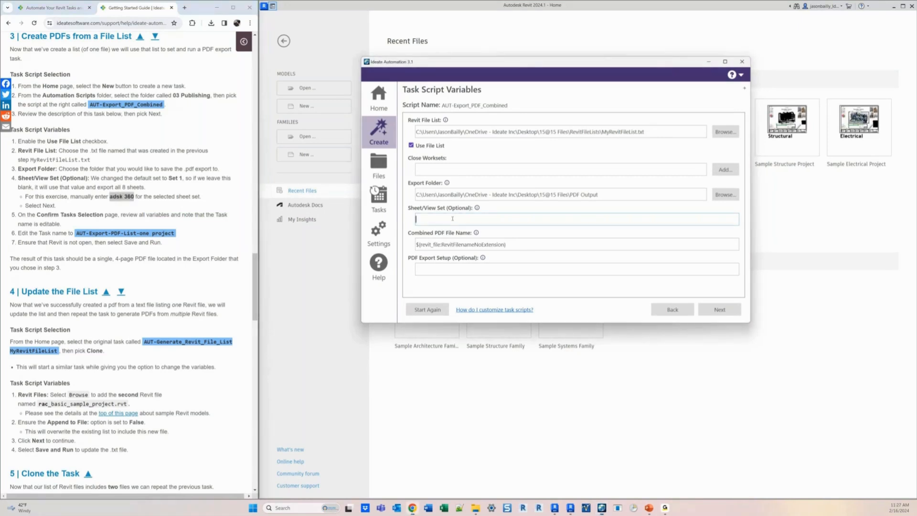
key(ctrl+v)
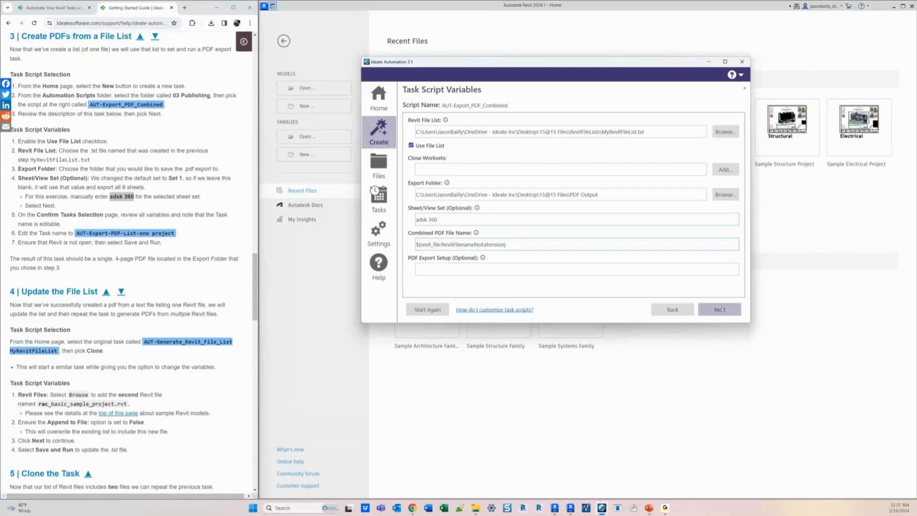
click(719, 309)
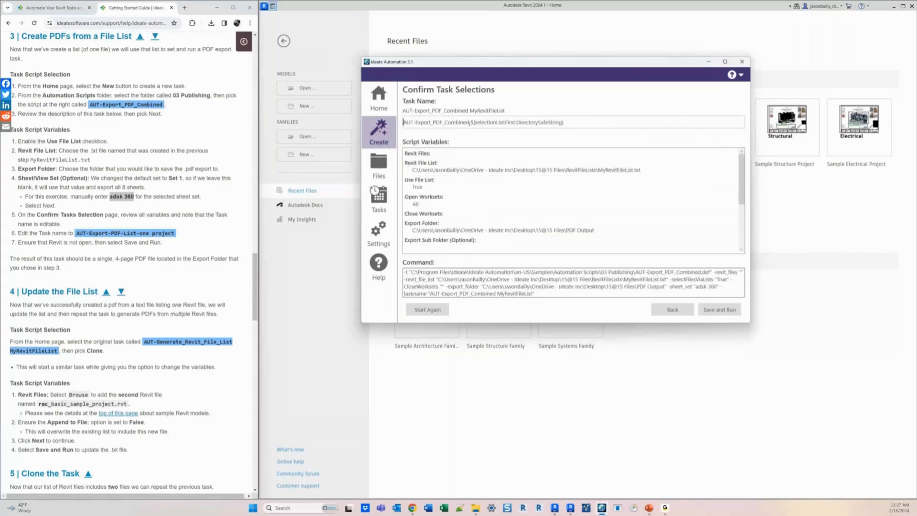
- Rename the task AUT-Export_PDF_Combined ONE PROJECT and save and run it
drag(470, 123, 665, 117)
key(BackSpace)
text(ONE PROJECT)
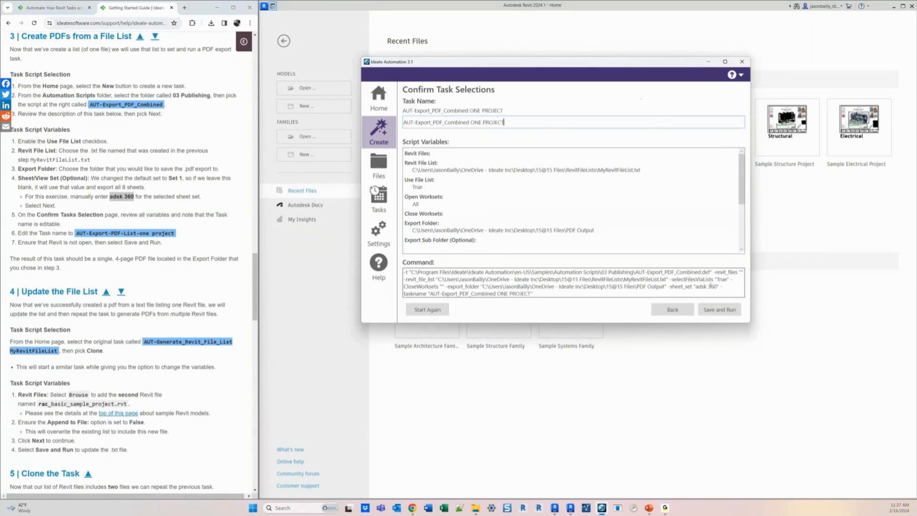
click(719, 310)
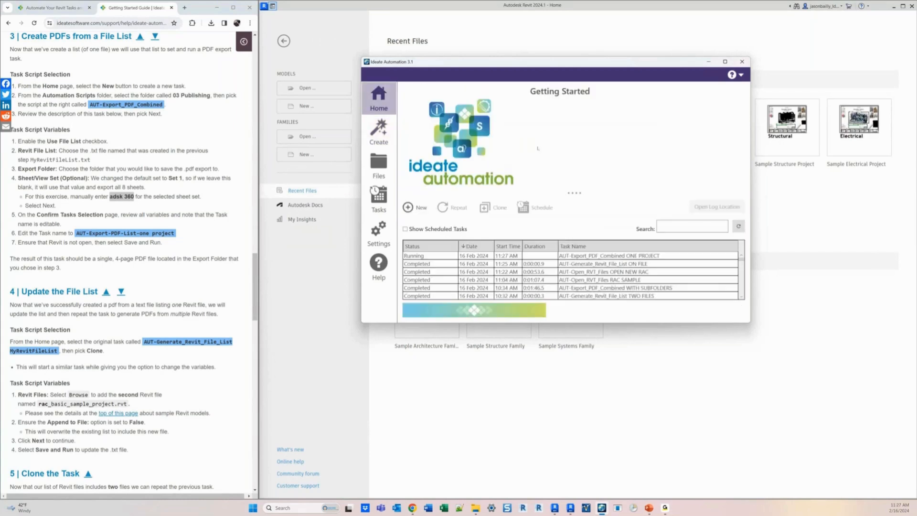
- Clone the completed AUT-Generate_Revit_File_List ON FILE task from the task history
click(630, 257)
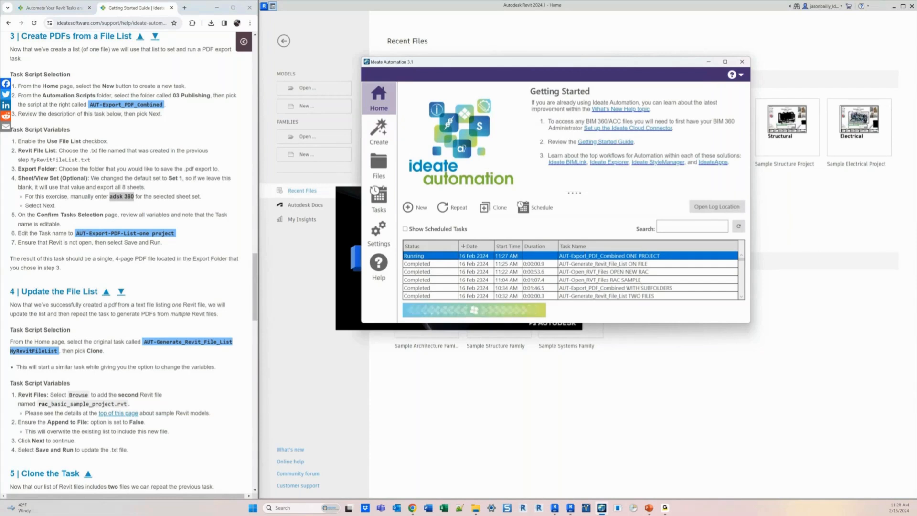
scroll(631, 285, down, 1)
click(630, 280)
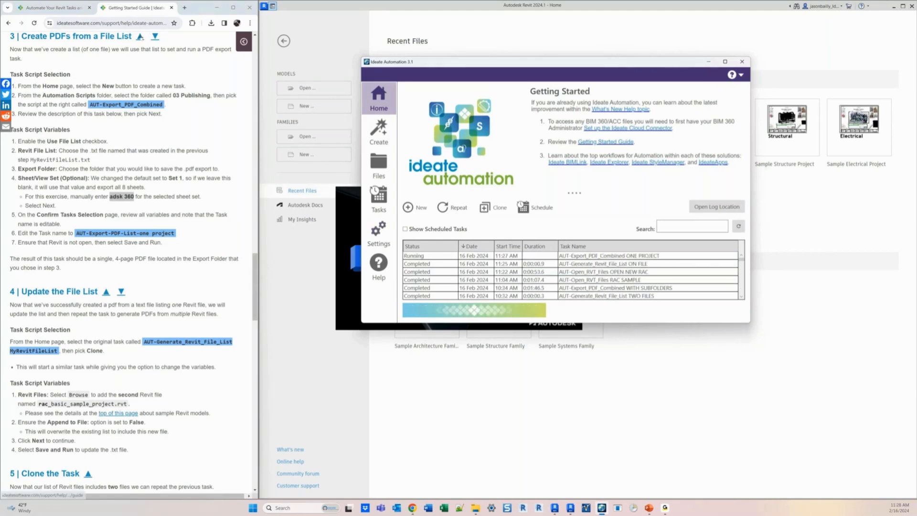
click(154, 36)
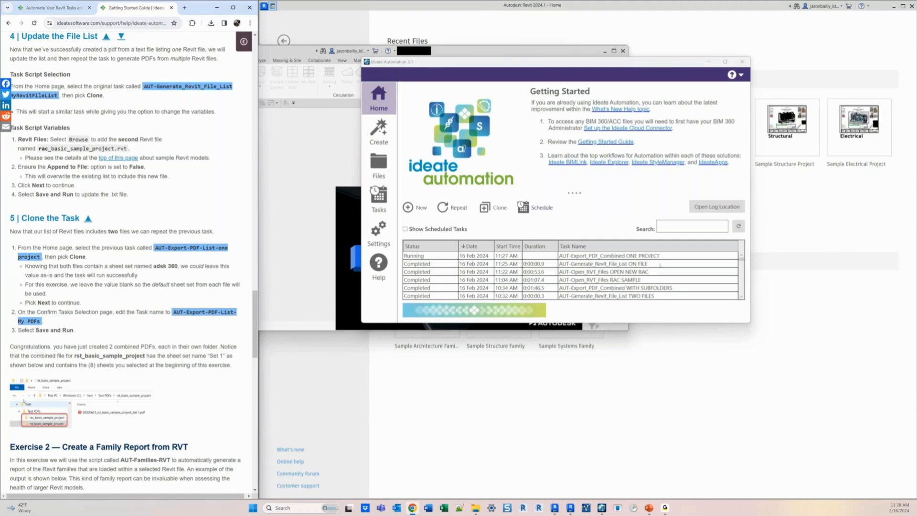
click(570, 264)
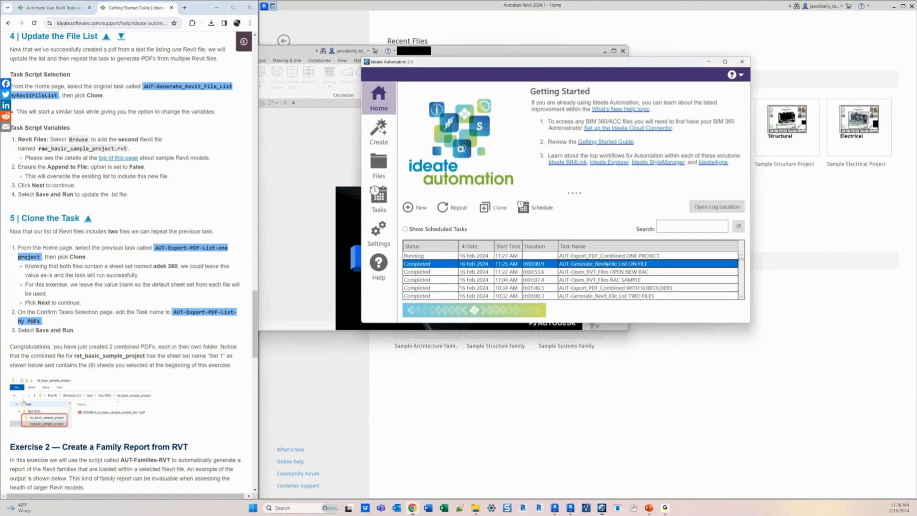
click(570, 271)
click(582, 280)
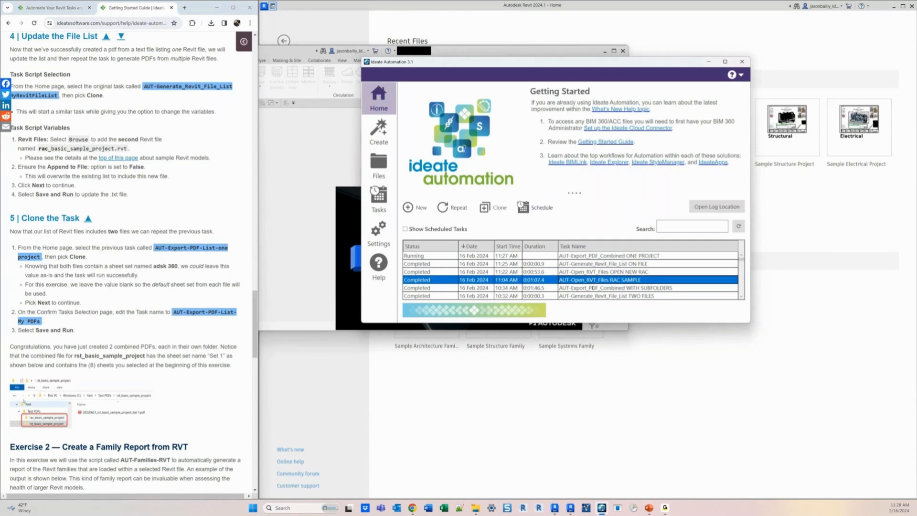
click(580, 271)
click(576, 264)
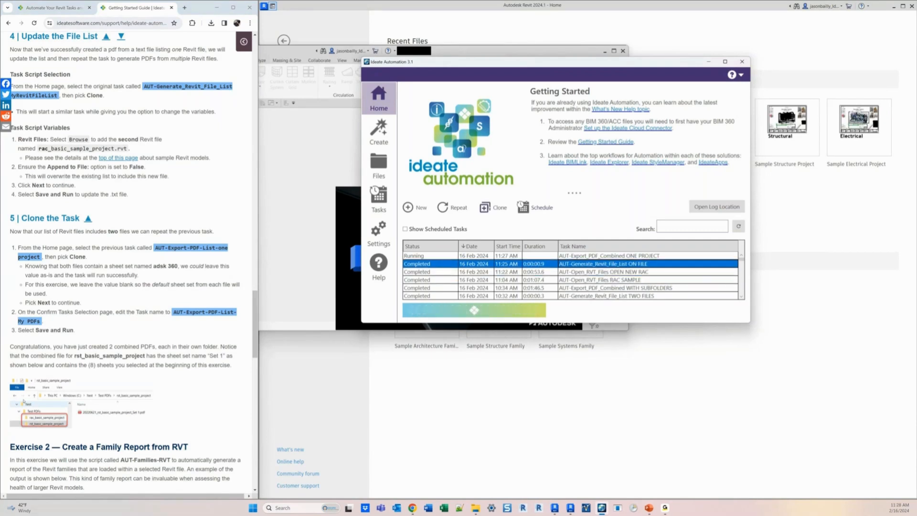
click(487, 207)
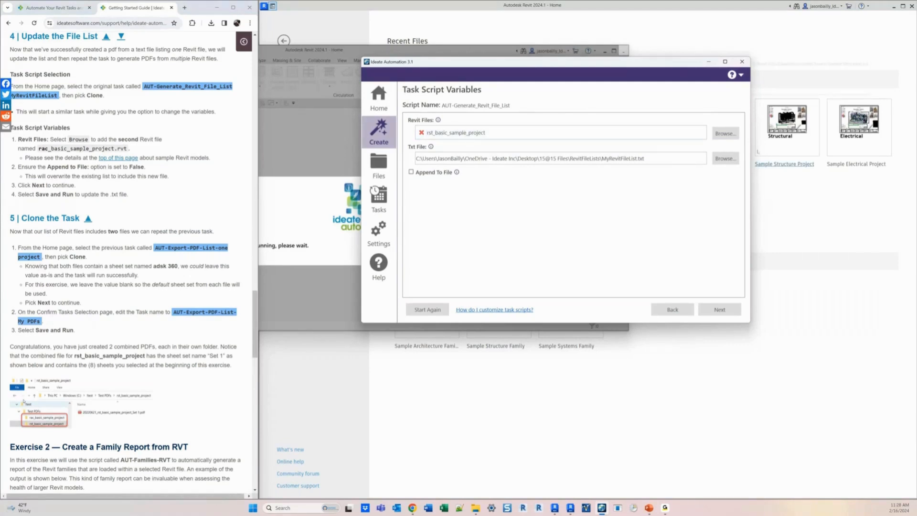
- Add rac_basic_sample_project to the Revit files by searching RAC, turn off Append to File, and continue
click(724, 133)
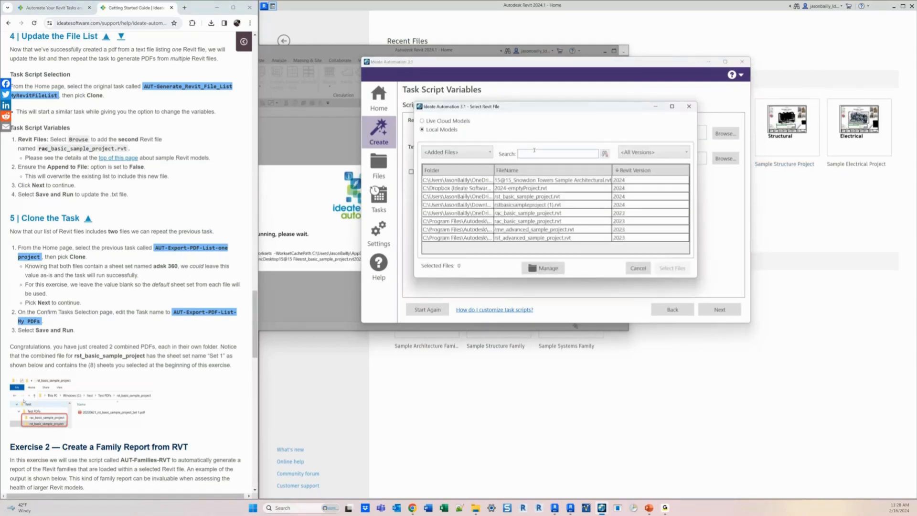
click(534, 153)
text(RAC)
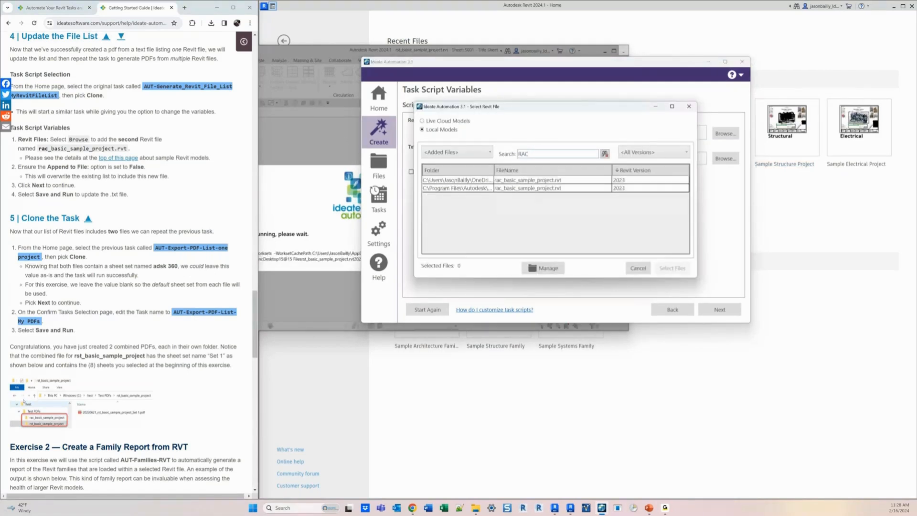
double_click(455, 180)
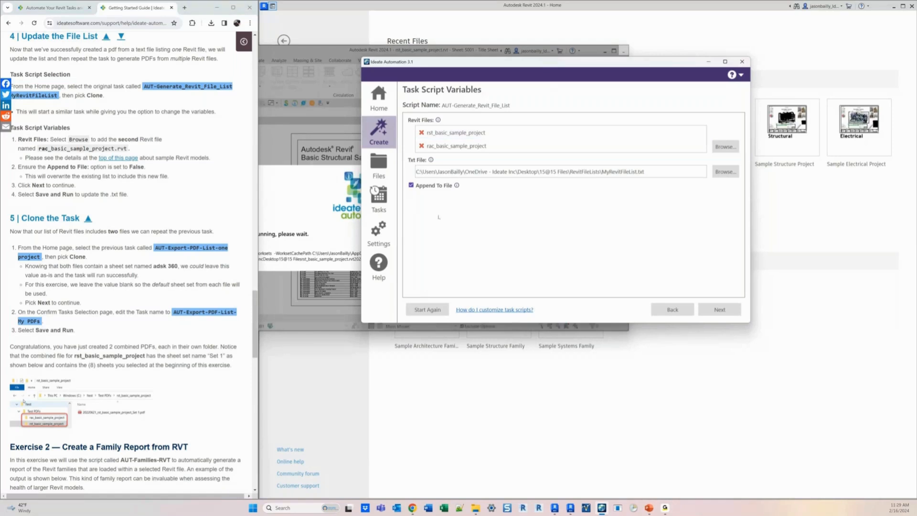
click(411, 185)
click(719, 310)
- Name the task AUT-Generate_Revit_File_List TWO FILES and save and run it
text(TWO FILE)
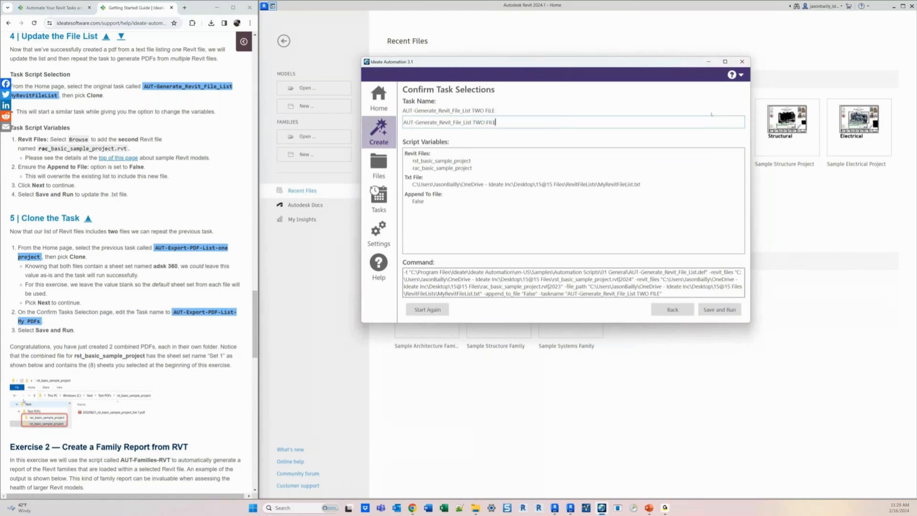
text(S)
key(Return)
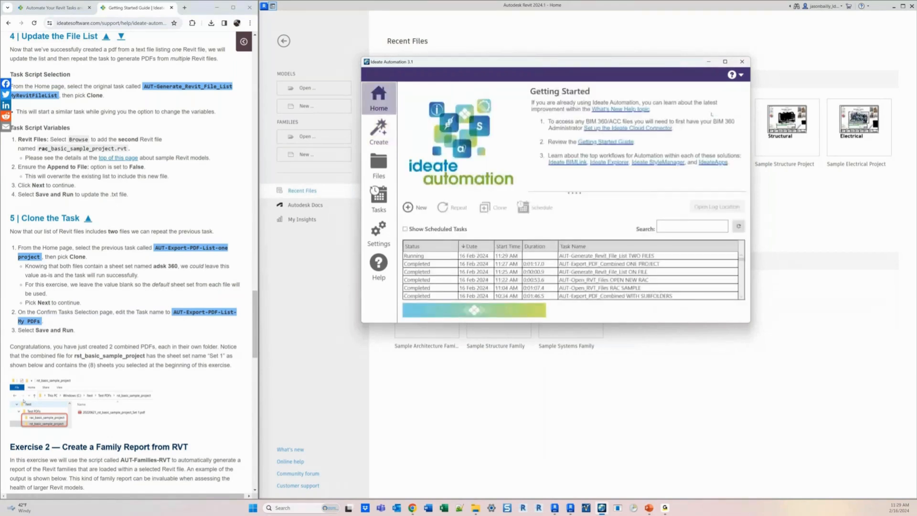
- Clone the AUT-Export_PDF_Combined ONE PROJECT task from the task history
click(428, 256)
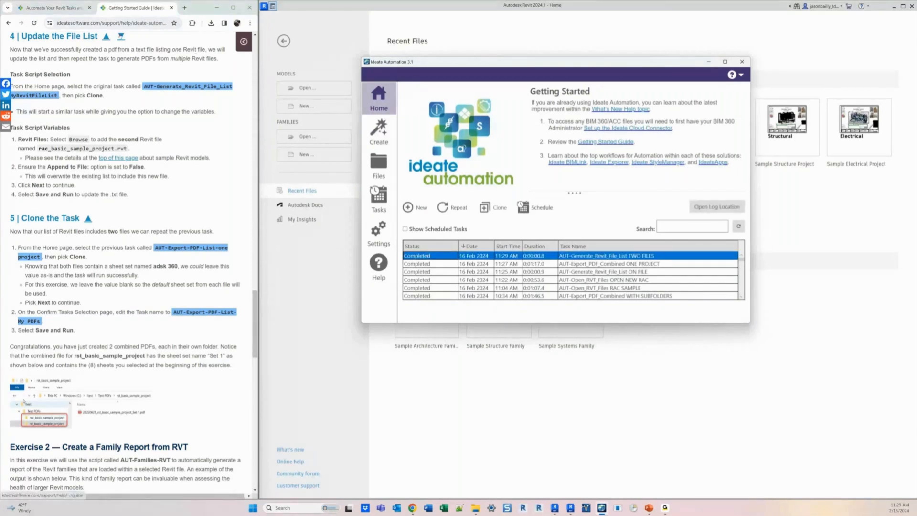
click(194, 56)
scroll(157, 48, down, 4)
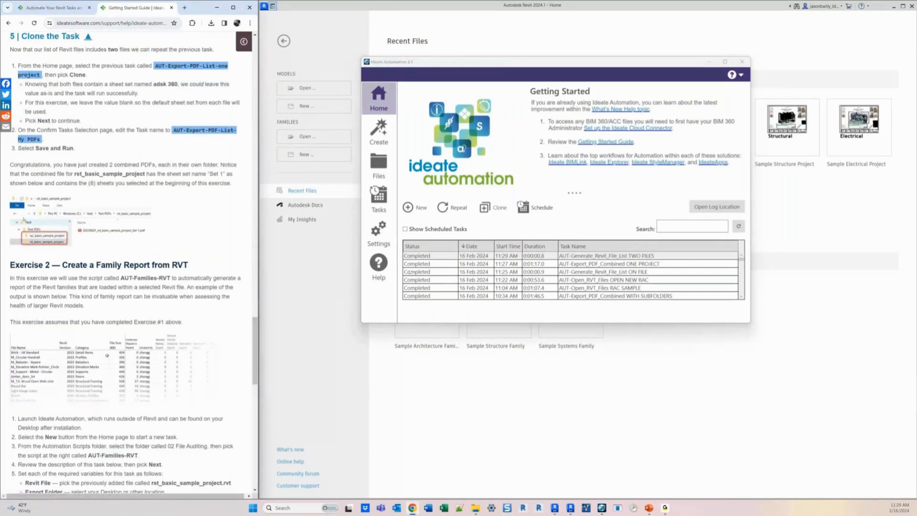
click(606, 264)
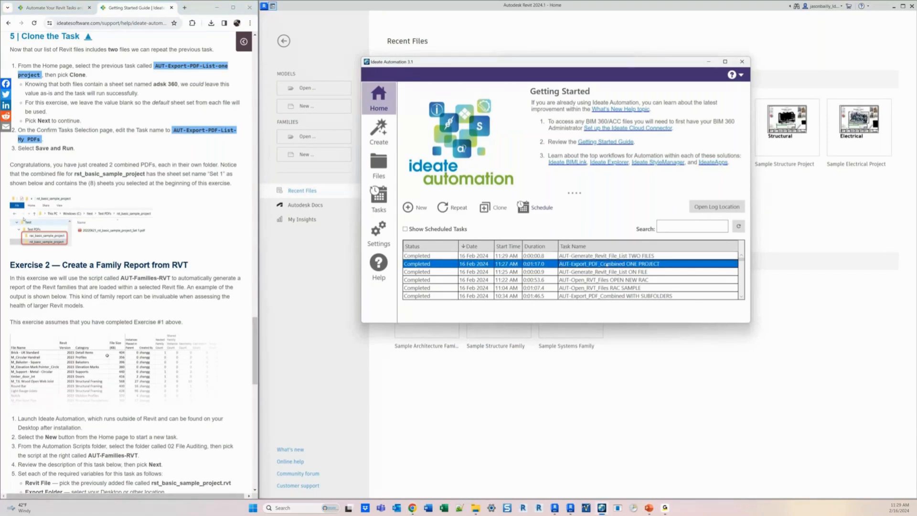
click(491, 207)
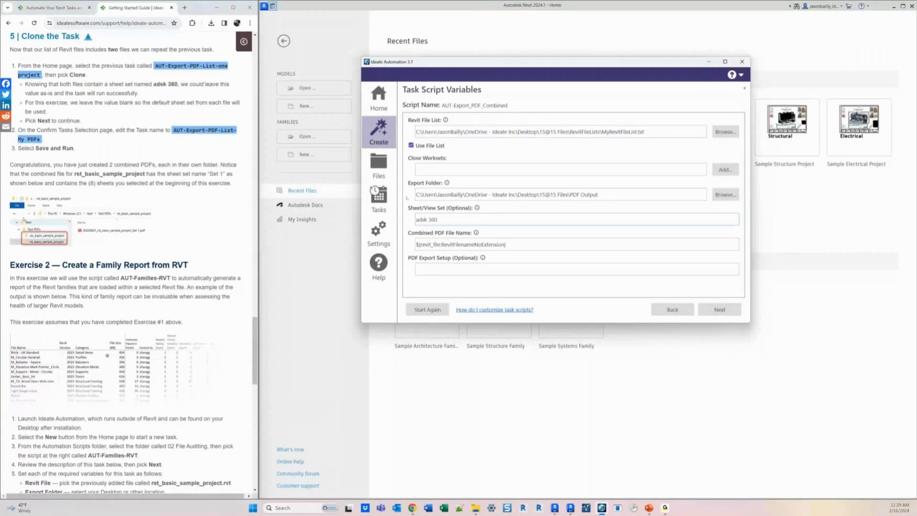
- Clear the Sheet/View Set value and continue to the confirmation page
drag(447, 224, 412, 221)
key(Delete)
click(720, 311)
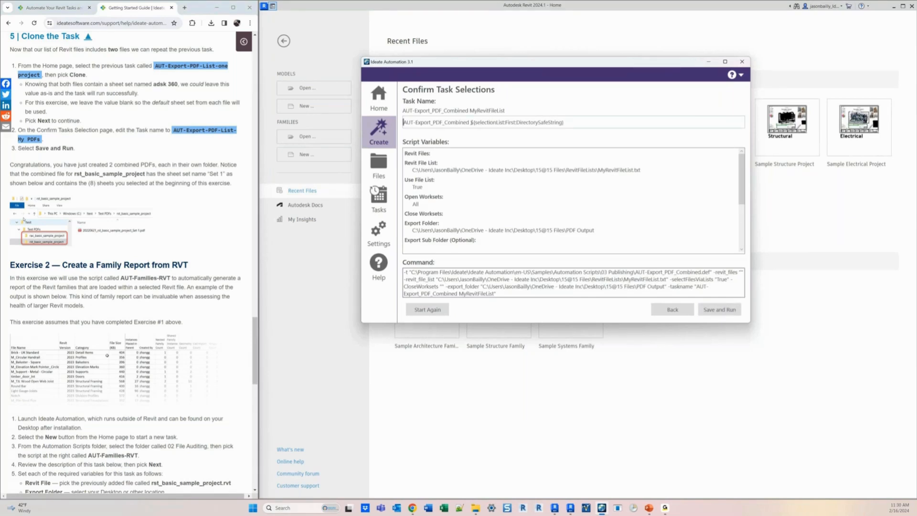
- Rename the task AUT-Export_PDF_Combined TWO MODELS and save and run it
drag(471, 122, 616, 126)
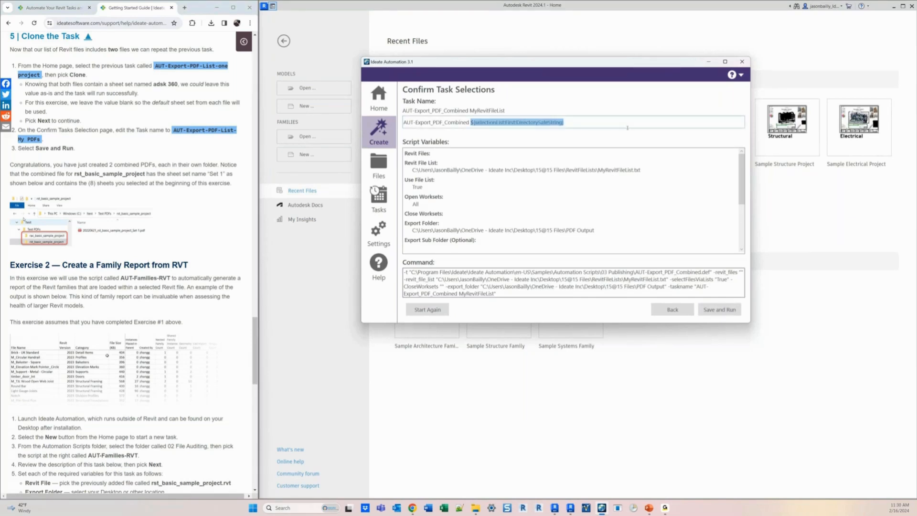
text(TWO MODELS)
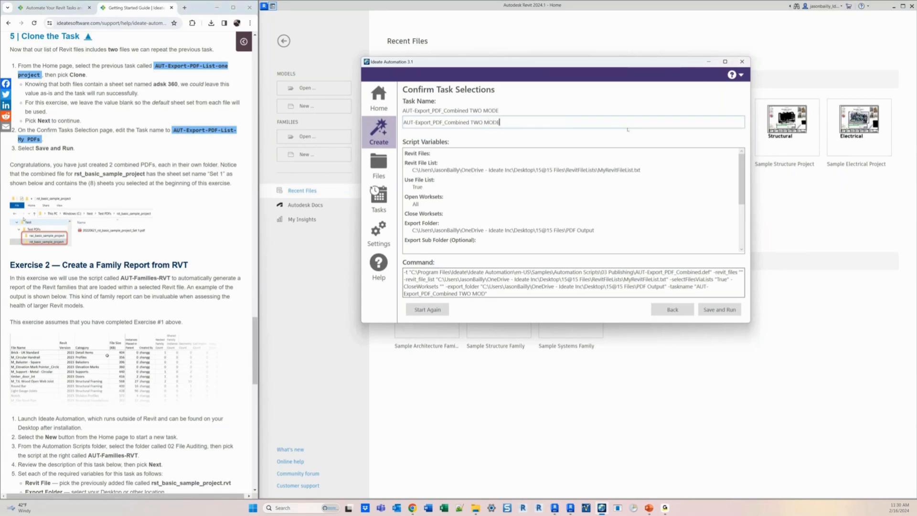
key(Return)
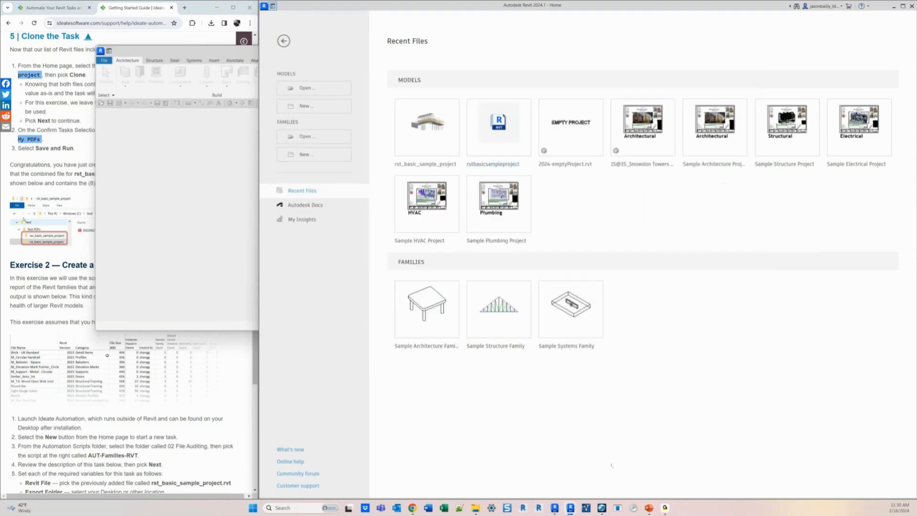
- Start a new task and browse the scripts matching EXPORT across the library folders
click(601, 508)
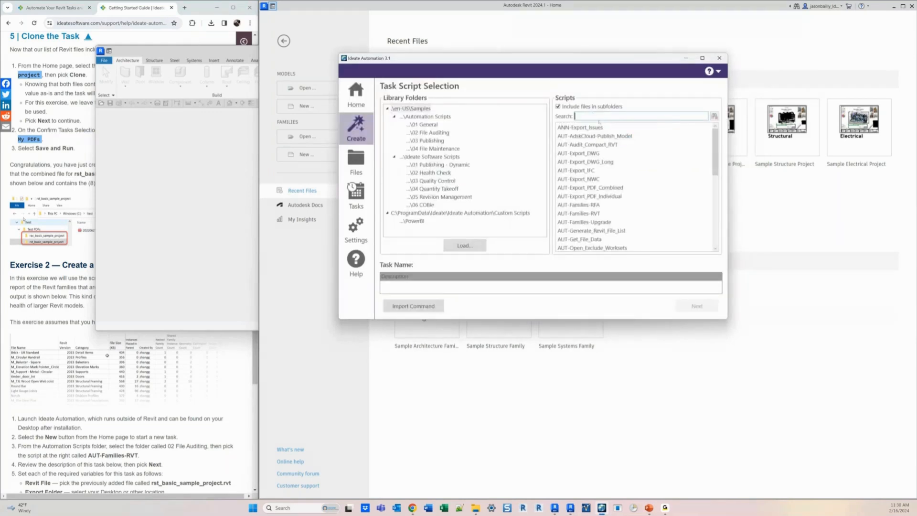
text(EXP)
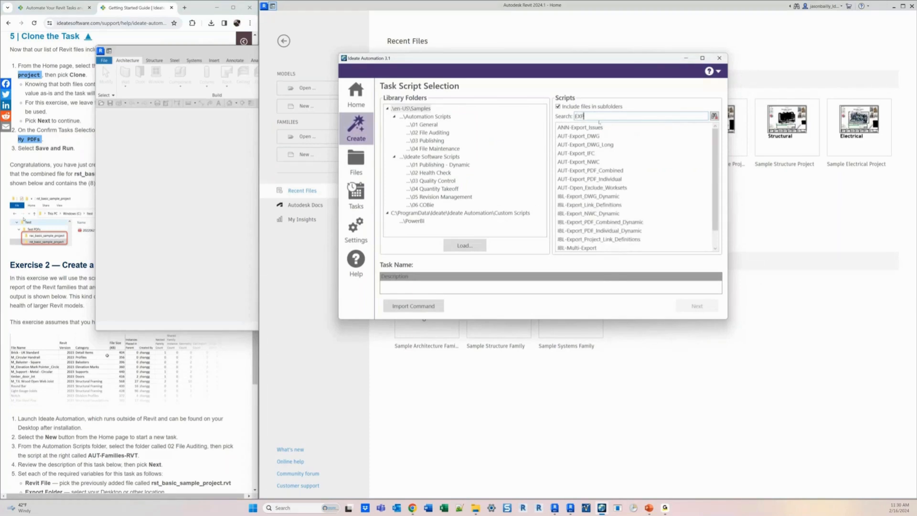
text(ORT)
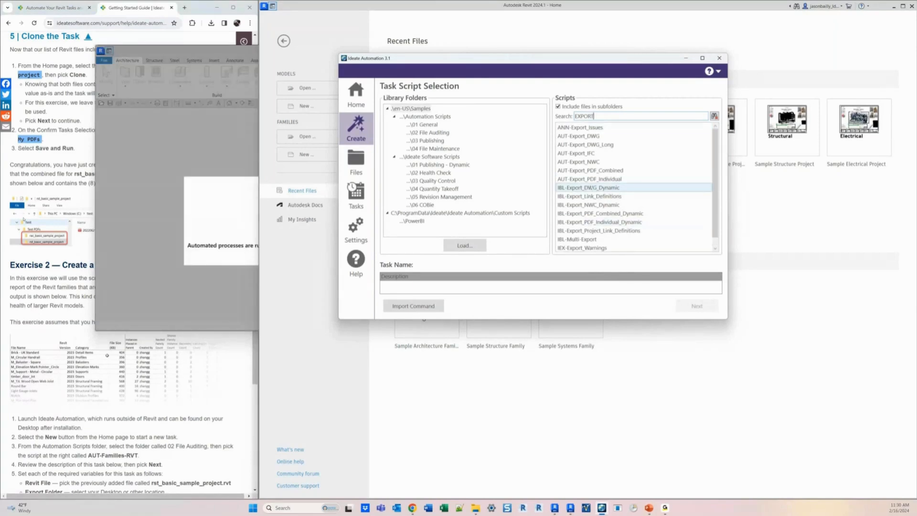
click(577, 136)
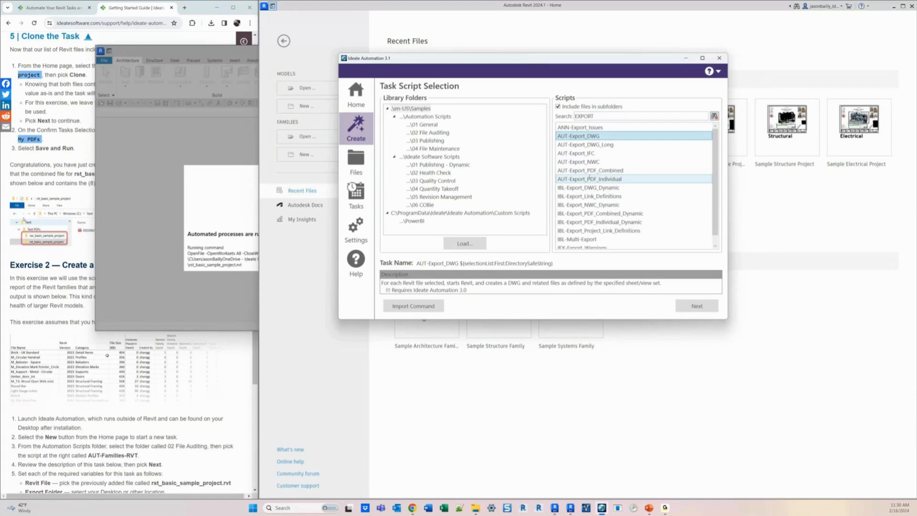
key(Down)
key(Down)
key(Down)
key(Down)
key(Down)
key(Down)
key(Down)
key(Down)
key(Down)
key(Down)
key(Down)
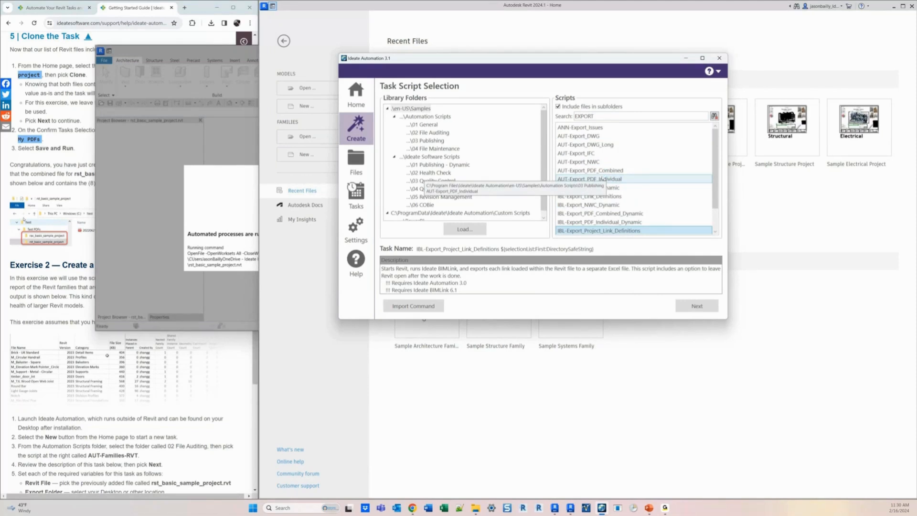
click(435, 172)
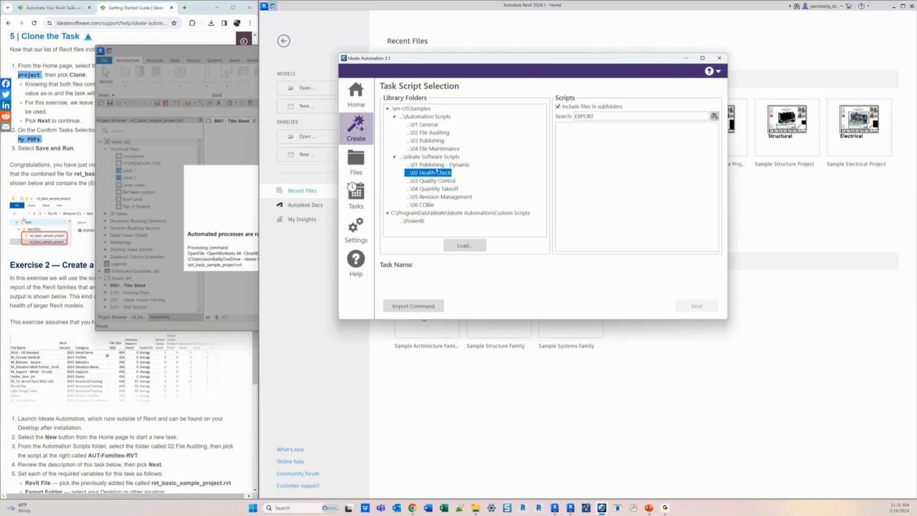
click(476, 212)
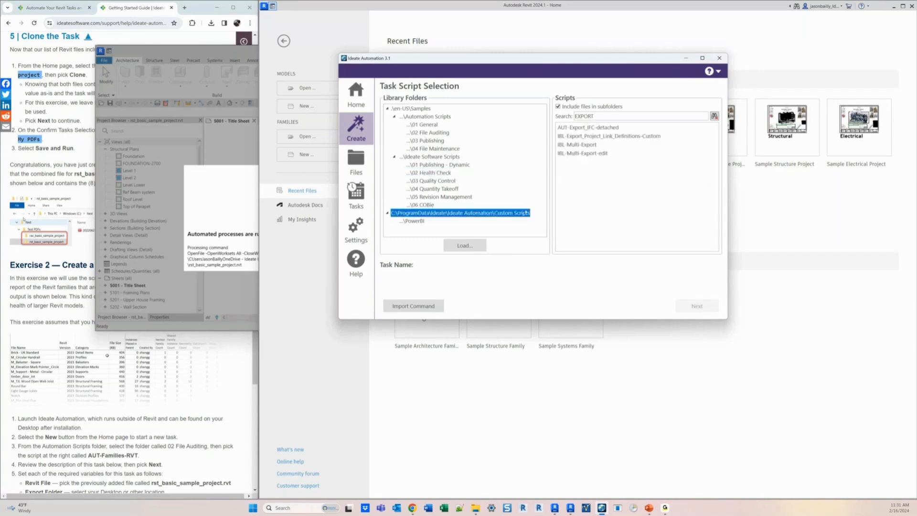
- Browse the Custom Scripts and PowerBI library folders for matching export scripts
click(409, 220)
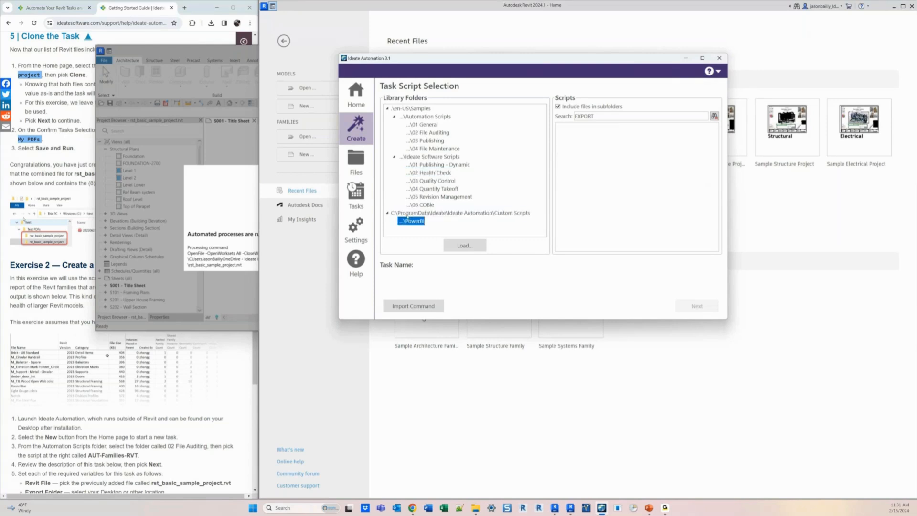
click(455, 213)
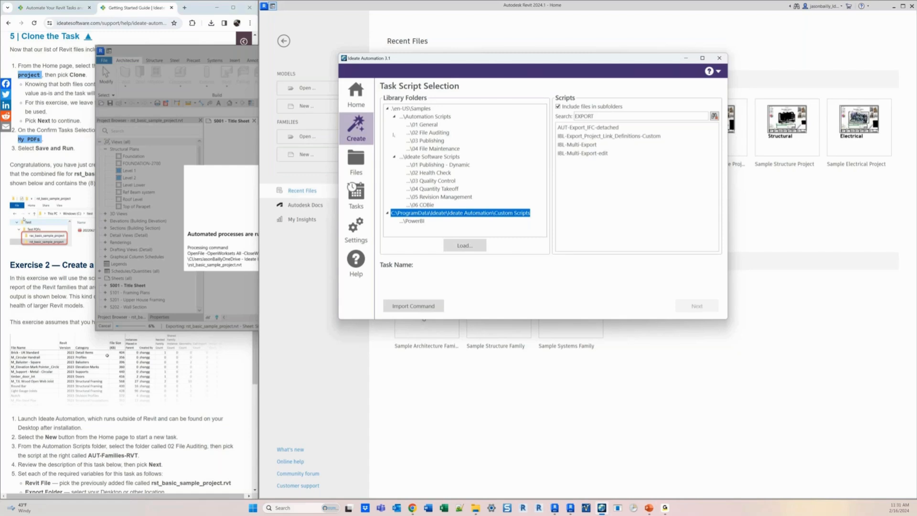
drag(494, 58, 470, 62)
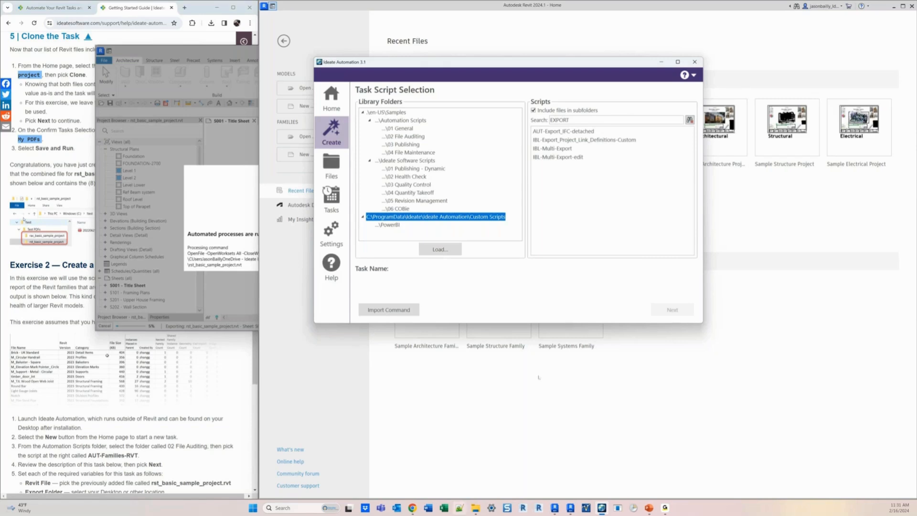
- Open File Explorer and inspect the exported rac_basic_sample_project.pdf and rst_basic_sample_project.pdf in the PDF Output folder
click(476, 508)
drag(620, 239, 419, 134)
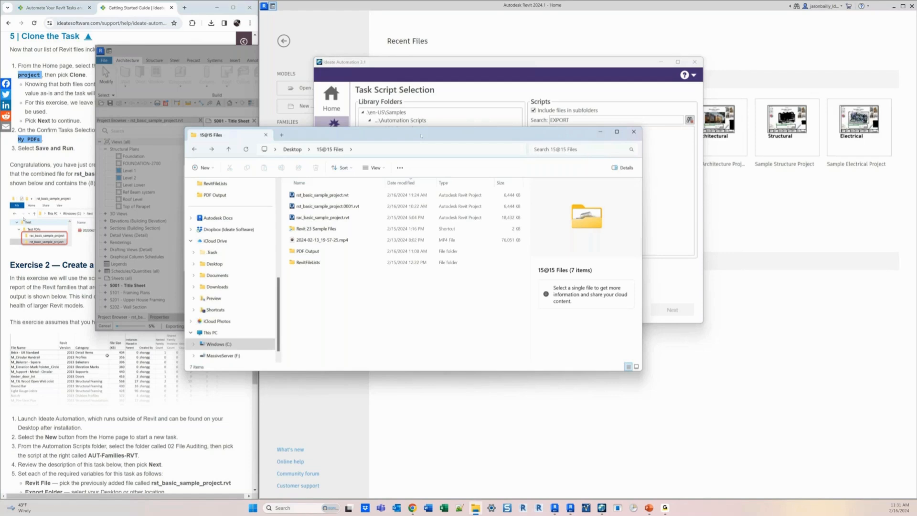
drag(421, 135, 492, 152)
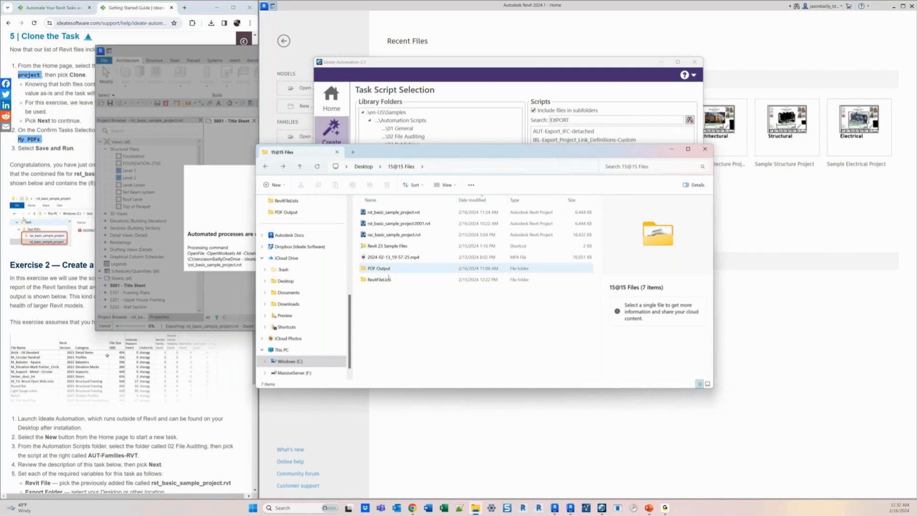
click(389, 270)
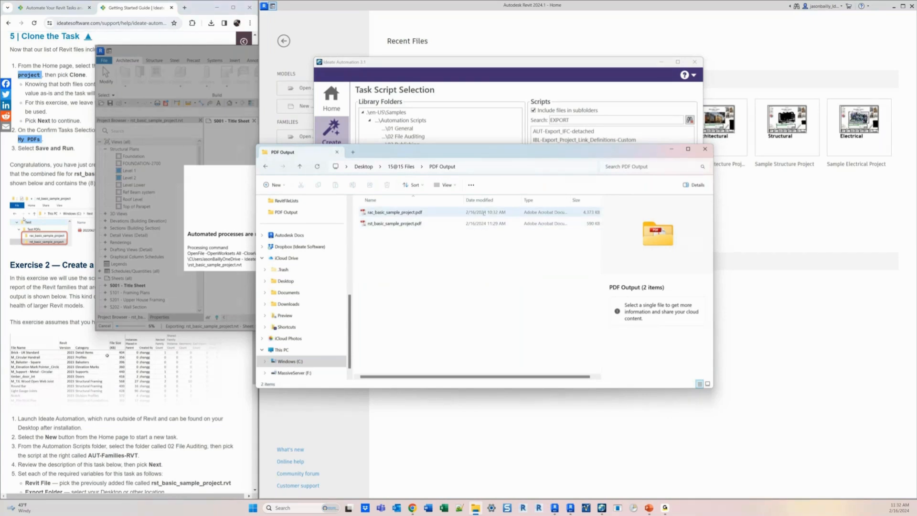
click(483, 213)
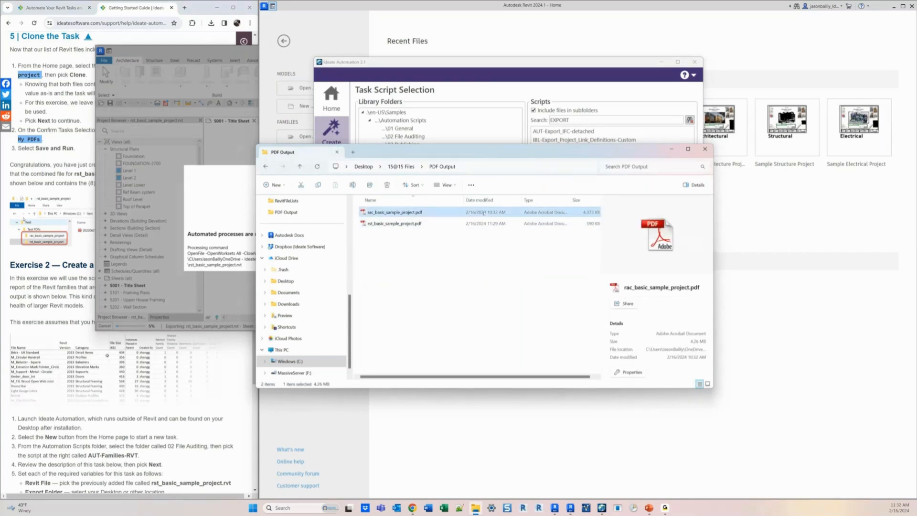
click(476, 224)
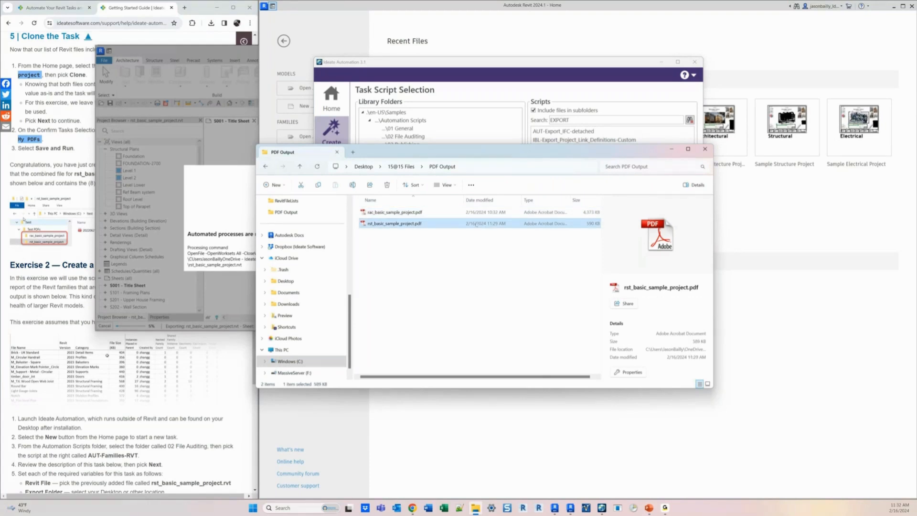